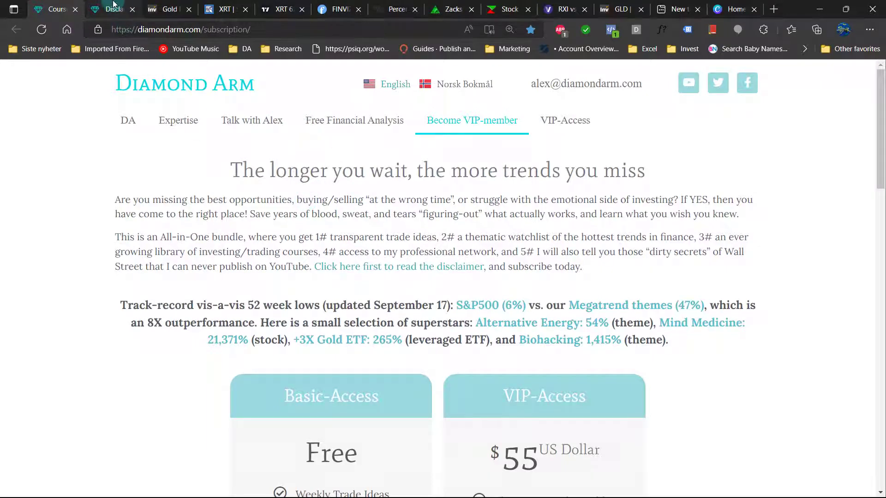
Open the site's disclaimer page in Edge, then switch to the Watchlist.xlsx Sectors sheet
{"action": "left_click", "coordinate": [113, 5]}
{"action": "left_click", "coordinate": [250, 213]}
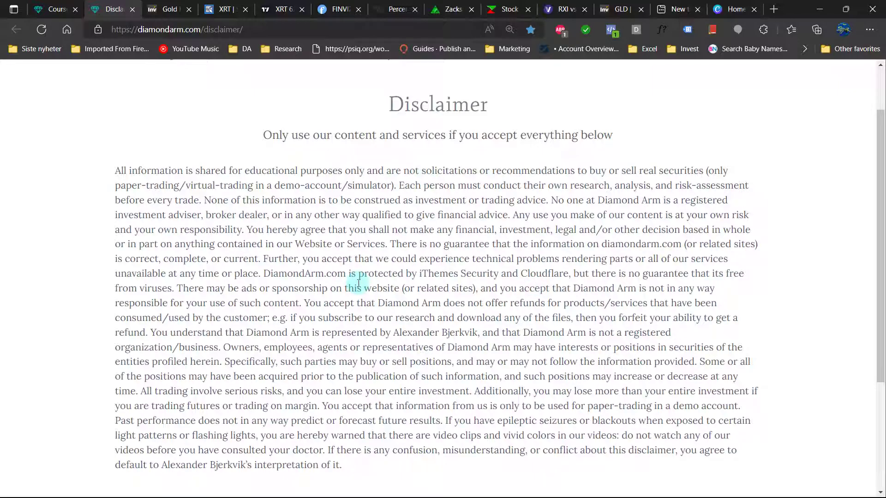
{"action": "key", "text": "alt+Tab"}
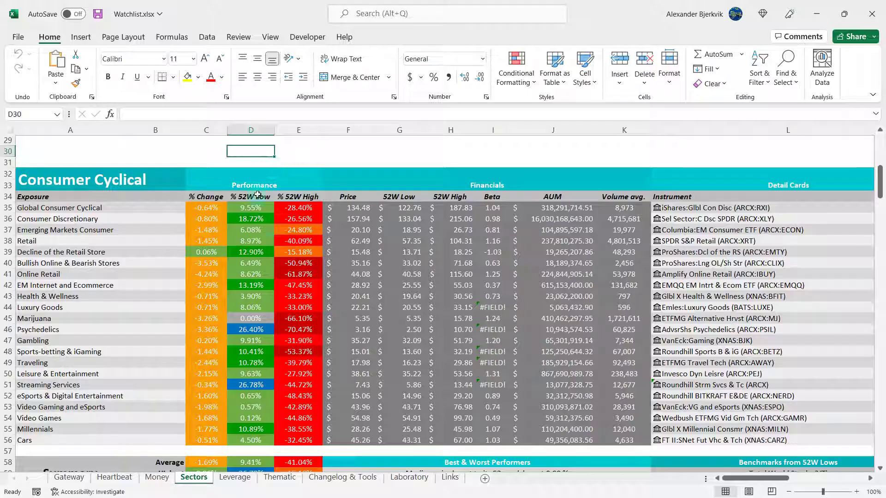
{"action": "left_click", "coordinate": [165, 243]}
{"action": "left_click", "coordinate": [111, 240]}
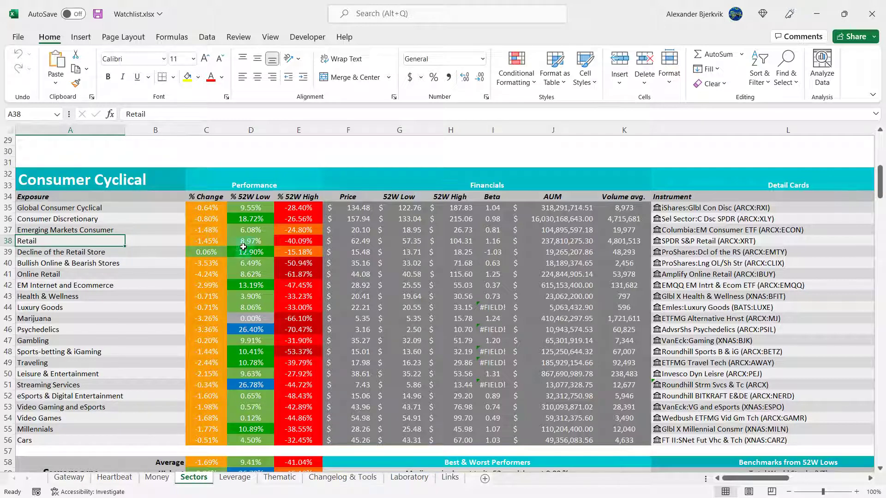
{"action": "left_click", "coordinate": [255, 240]}
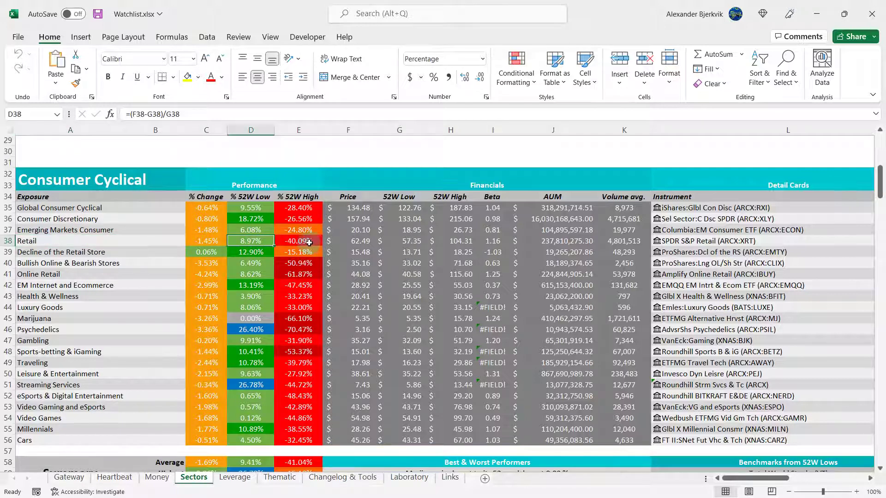
{"action": "left_click", "coordinate": [309, 242]}
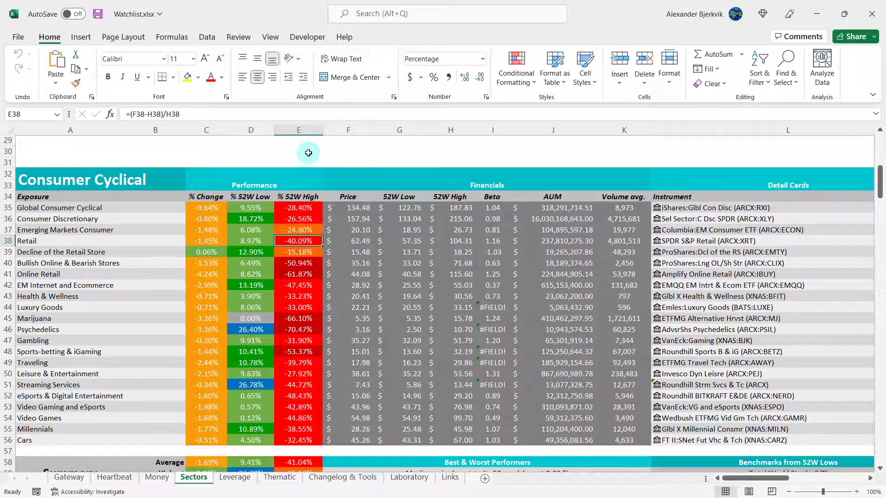
{"action": "left_click", "coordinate": [302, 460]}
{"action": "scroll", "coordinate": [296, 430], "scroll_direction": "down", "scroll_amount": 1}
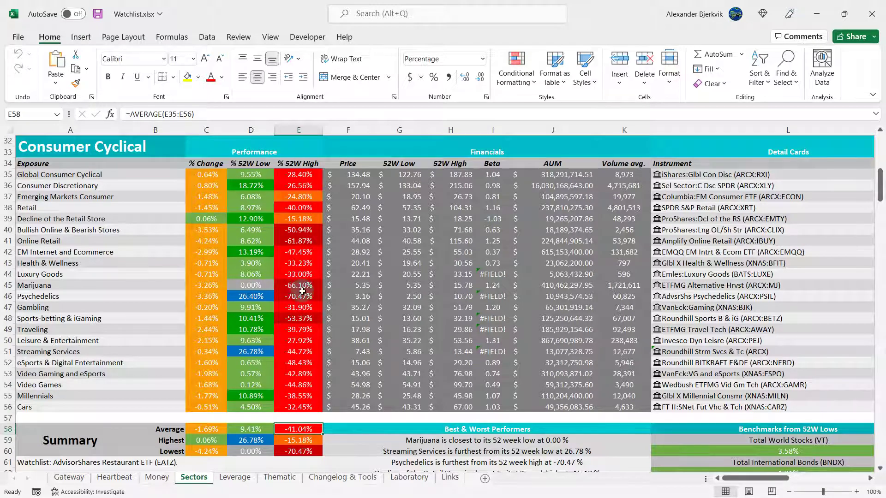
{"action": "left_click", "coordinate": [305, 418]}
{"action": "scroll", "coordinate": [302, 410], "scroll_direction": "up", "scroll_amount": 2}
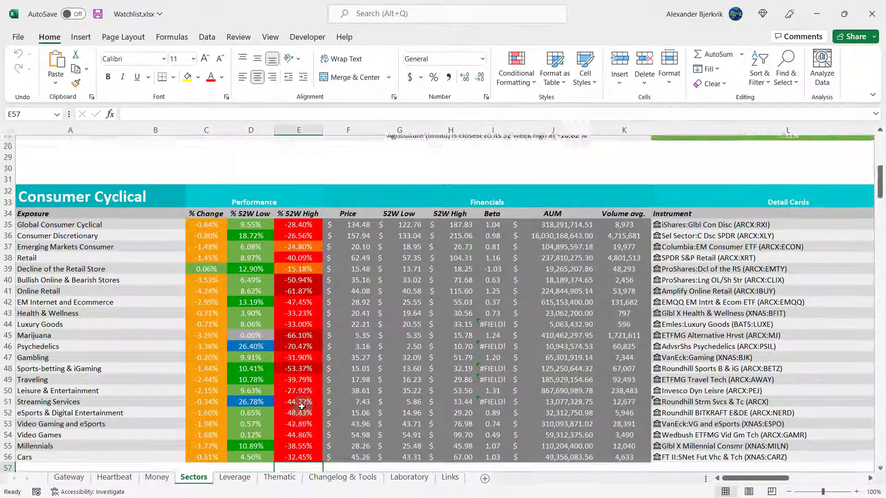
{"action": "scroll", "coordinate": [302, 406], "scroll_direction": "down", "scroll_amount": 2}
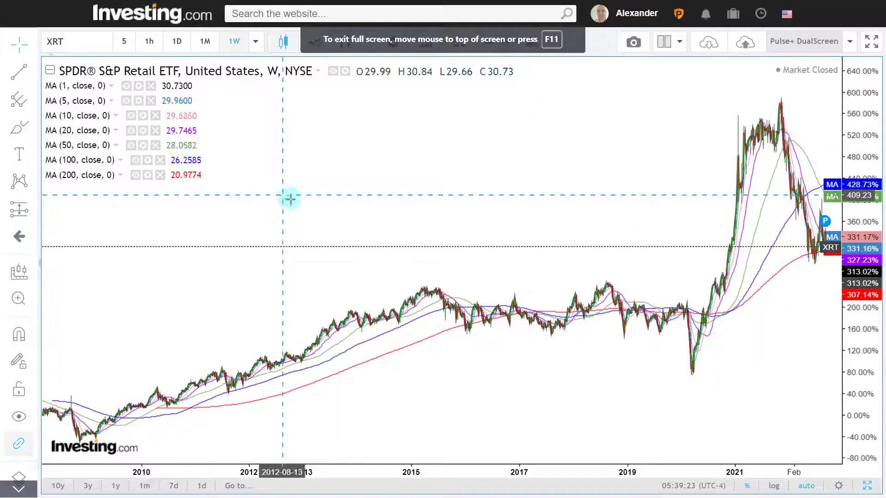
Pan and zoom the XRT weekly chart to the late-2016 to 2018 period
{"action": "scroll", "coordinate": [392, 224], "scroll_direction": "down", "scroll_amount": 5}
{"action": "scroll", "coordinate": [427, 225], "scroll_direction": "up", "scroll_amount": 5}
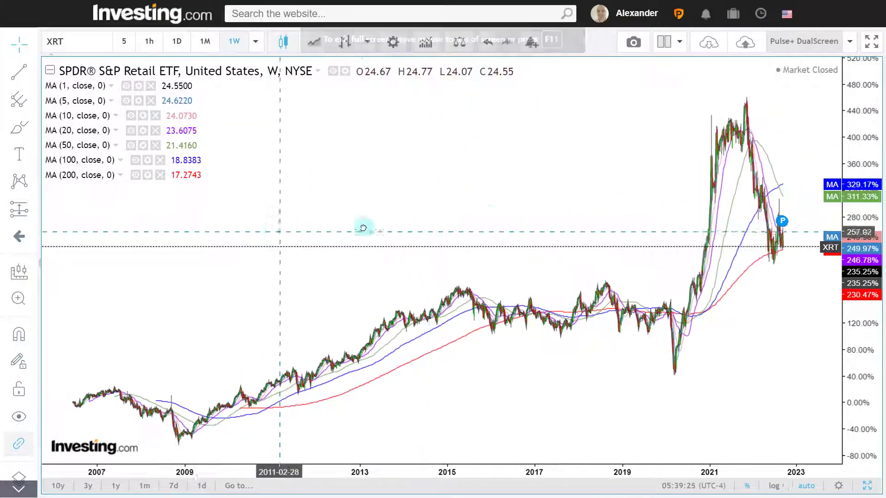
{"action": "left_click_drag", "start_coordinate": [261, 227], "coordinate": [384, 201]}
{"action": "left_click_drag", "start_coordinate": [563, 388], "coordinate": [287, 382]}
{"action": "scroll", "coordinate": [410, 362], "scroll_direction": "up", "scroll_amount": 4}
{"action": "scroll", "coordinate": [410, 362], "scroll_direction": "up", "scroll_amount": 2}
{"action": "scroll", "coordinate": [166, 340], "scroll_direction": "down", "scroll_amount": 4}
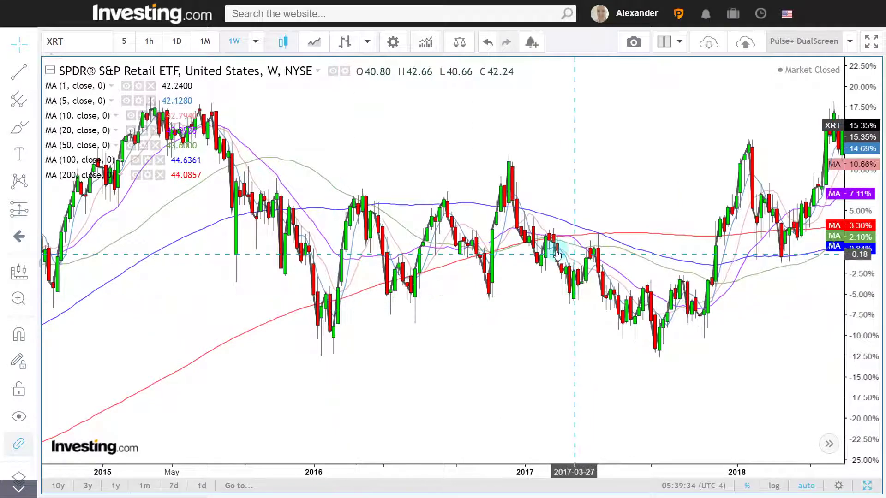
{"action": "scroll", "coordinate": [542, 250], "scroll_direction": "up", "scroll_amount": 1}
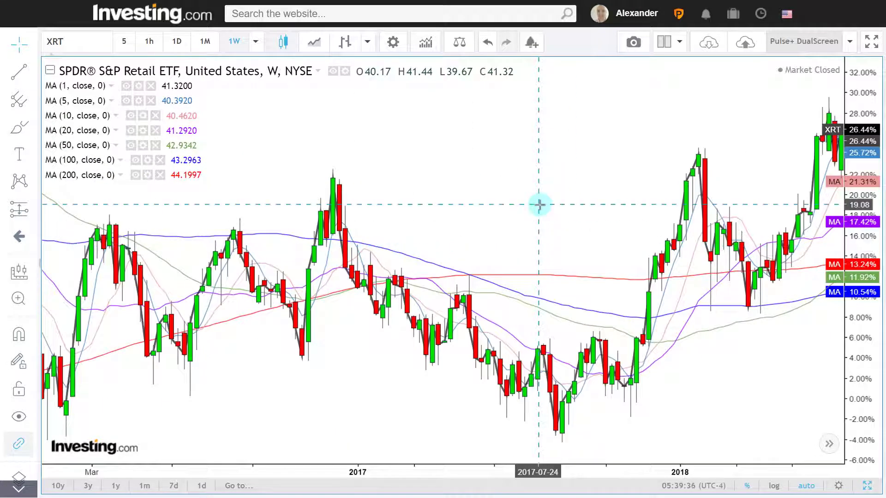
{"action": "scroll", "coordinate": [509, 200], "scroll_direction": "up", "scroll_amount": 3}
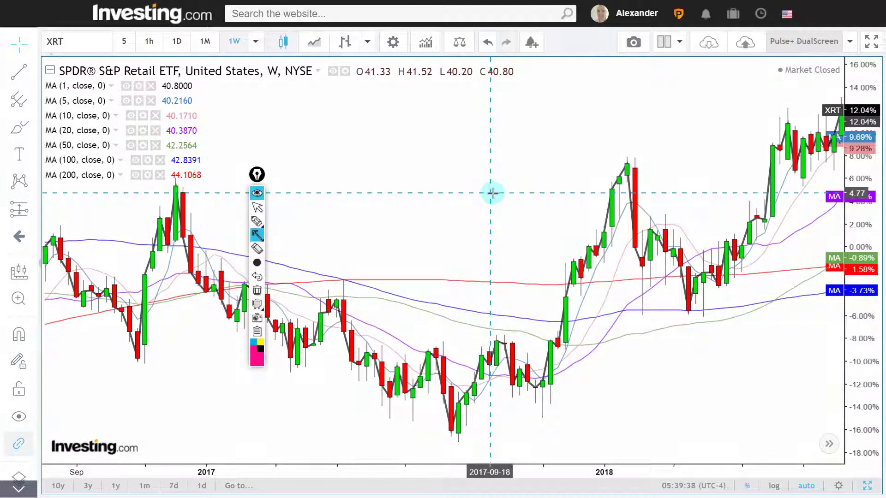
Mark the moving averages and mid-2018 dip with pink arrows, and 2018 candles with blue, then clear them
{"action": "left_click_drag", "start_coordinate": [258, 173], "coordinate": [17, 187]}
{"action": "left_click_drag", "start_coordinate": [356, 74], "coordinate": [343, 276]}
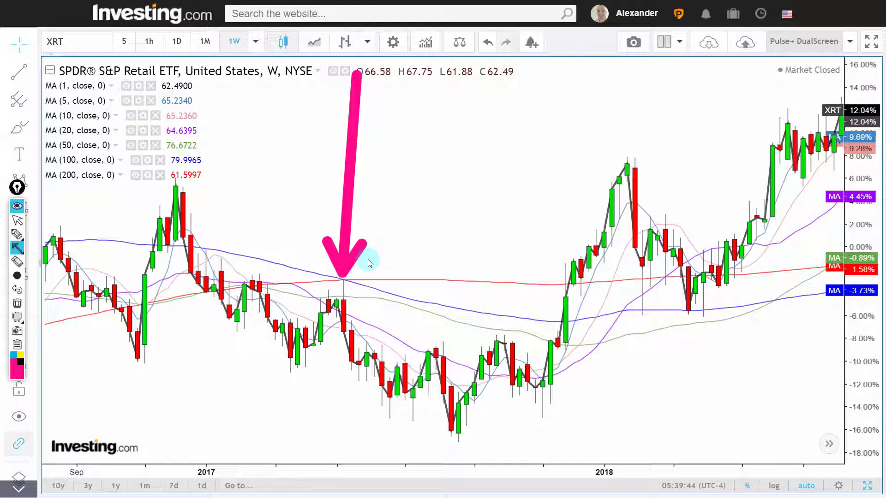
{"action": "left_click_drag", "start_coordinate": [285, 149], "coordinate": [272, 282]}
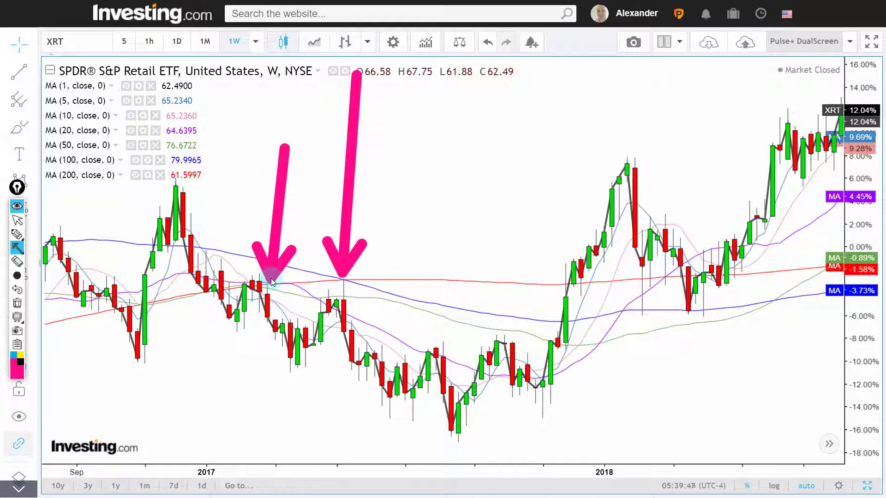
{"action": "left_click_drag", "start_coordinate": [607, 421], "coordinate": [577, 294]}
{"action": "mouse_move", "coordinate": [701, 393]}
{"action": "left_mouse_down"}
{"action": "mouse_move", "coordinate": [658, 337]}
{"action": "mouse_move", "coordinate": [652, 289]}
{"action": "left_mouse_up"}
{"action": "left_click_drag", "start_coordinate": [788, 375], "coordinate": [733, 281]}
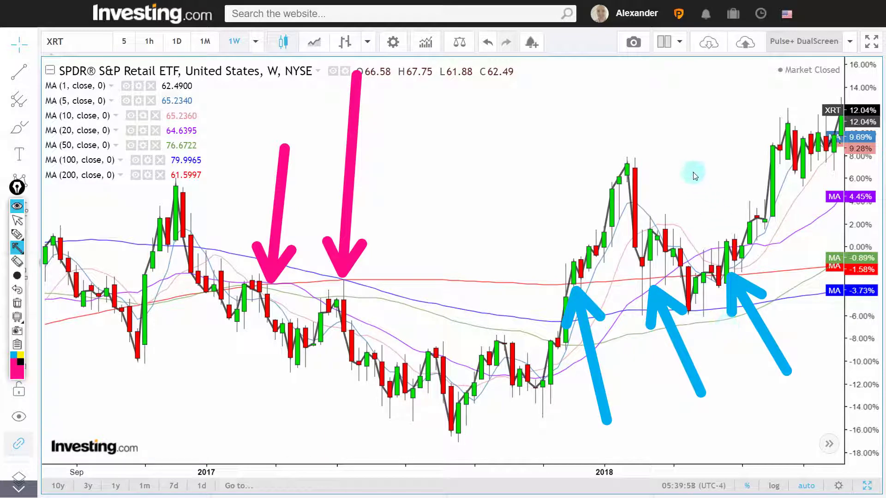
{"action": "left_click_drag", "start_coordinate": [693, 169], "coordinate": [700, 270]}
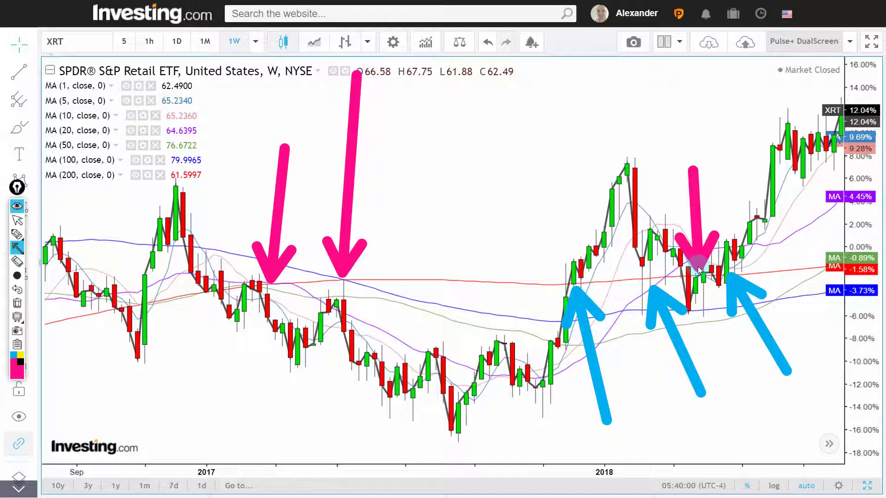
{"action": "key", "text": "Escape"}
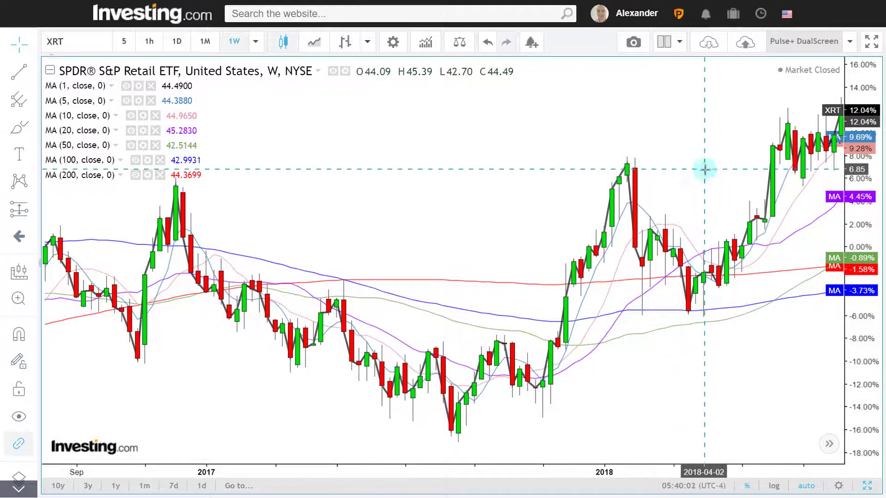
Pan the XRT weekly chart forward through 2018–2020 to 2021–2023
{"action": "left_click_drag", "start_coordinate": [706, 168], "coordinate": [356, 248]}
{"action": "left_click_drag", "start_coordinate": [663, 222], "coordinate": [362, 239]}
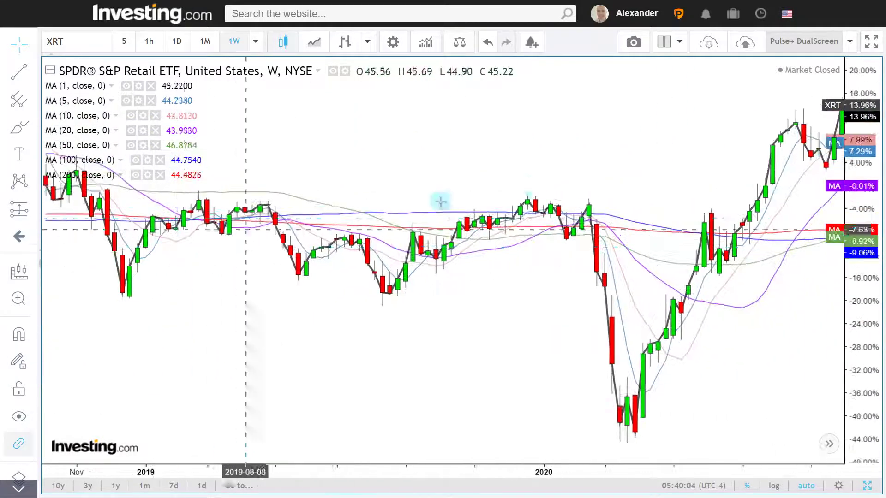
{"action": "left_click_drag", "start_coordinate": [534, 187], "coordinate": [174, 223]}
{"action": "left_click_drag", "start_coordinate": [629, 172], "coordinate": [216, 223]}
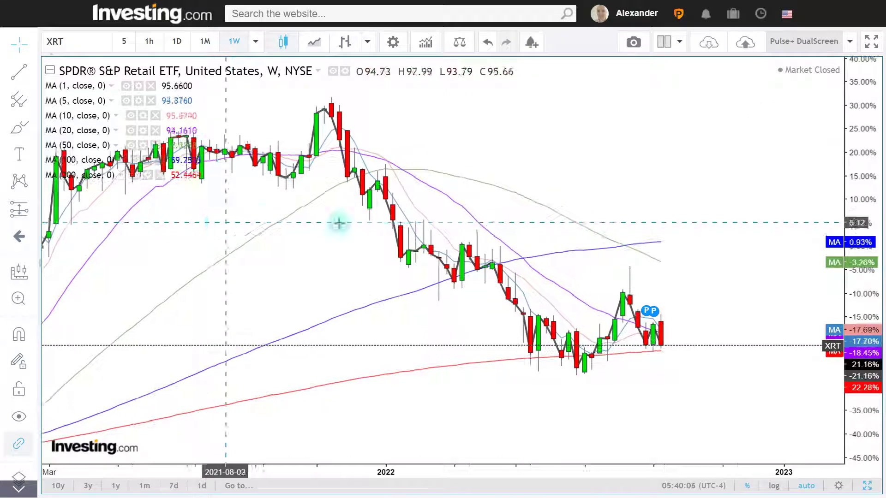
Mark the 2022 lows and latest candles with blue screen-pen arrows, then erase them
{"action": "key", "text": "ctrl+shift+p"}
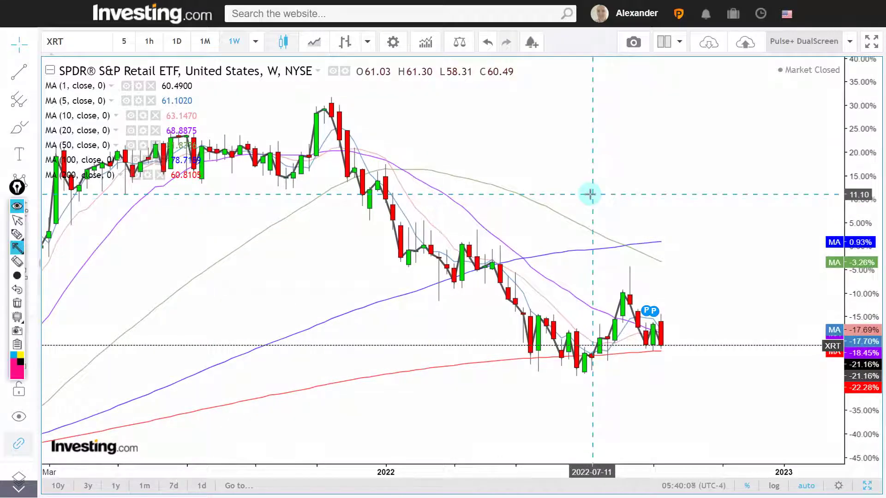
{"action": "left_click_drag", "start_coordinate": [518, 459], "coordinate": [524, 368]}
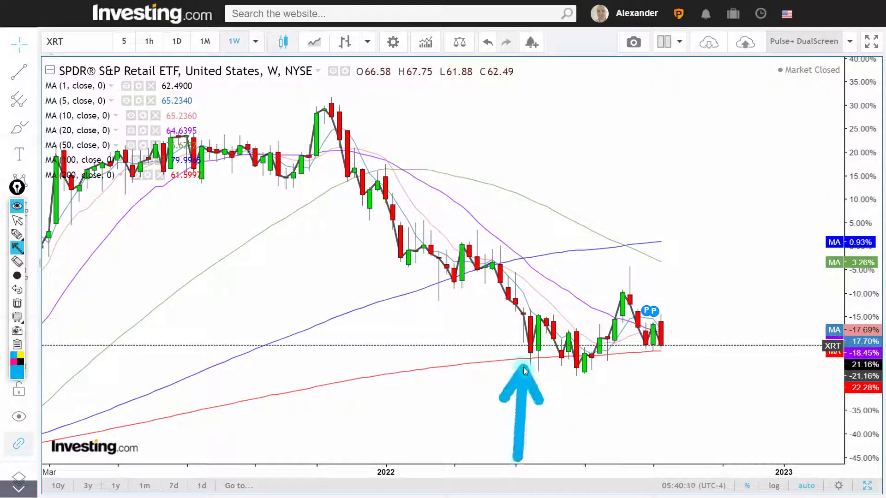
{"action": "mouse_move", "coordinate": [603, 451]}
{"action": "left_mouse_down"}
{"action": "mouse_move", "coordinate": [534, 383]}
{"action": "mouse_move", "coordinate": [542, 373]}
{"action": "left_mouse_up"}
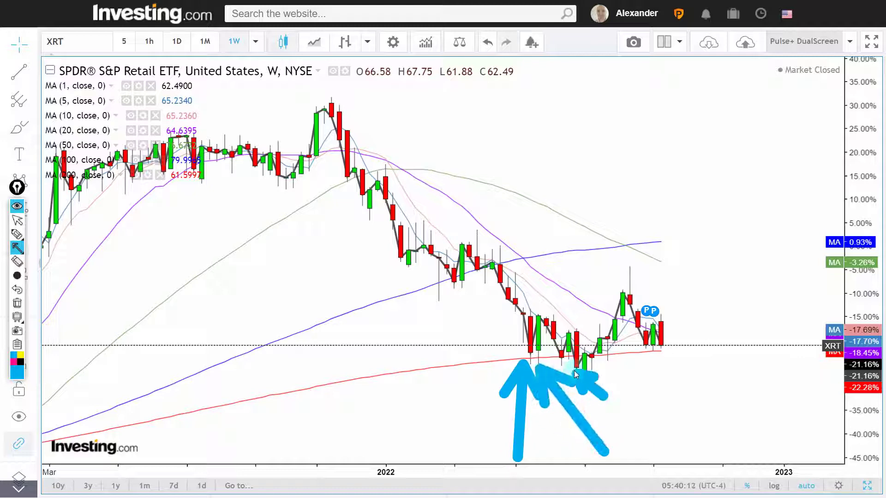
{"action": "left_click_drag", "start_coordinate": [655, 450], "coordinate": [638, 358]}
{"action": "left_click_drag", "start_coordinate": [623, 390], "coordinate": [638, 360]}
{"action": "left_click_drag", "start_coordinate": [727, 379], "coordinate": [673, 359]}
{"action": "left_click_drag", "start_coordinate": [692, 388], "coordinate": [674, 359]}
{"action": "left_click_drag", "start_coordinate": [711, 356], "coordinate": [674, 358]}
{"action": "mouse_move", "coordinate": [736, 220]}
{"action": "left_mouse_down"}
{"action": "mouse_move", "coordinate": [674, 303]}
{"action": "mouse_move", "coordinate": [673, 323]}
{"action": "left_mouse_up"}
{"action": "mouse_move", "coordinate": [704, 305]}
{"action": "left_mouse_down"}
{"action": "mouse_move", "coordinate": [673, 323]}
{"action": "mouse_move", "coordinate": [685, 335]}
{"action": "left_mouse_up"}
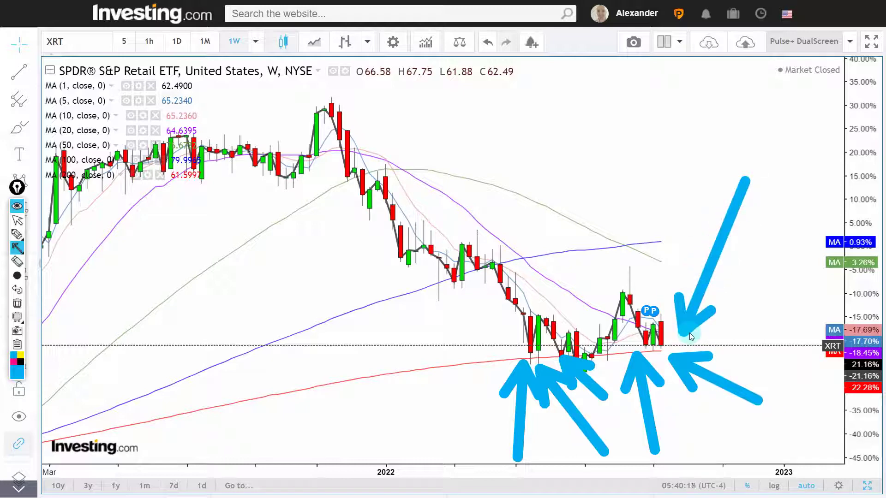
{"action": "key", "text": "Escape"}
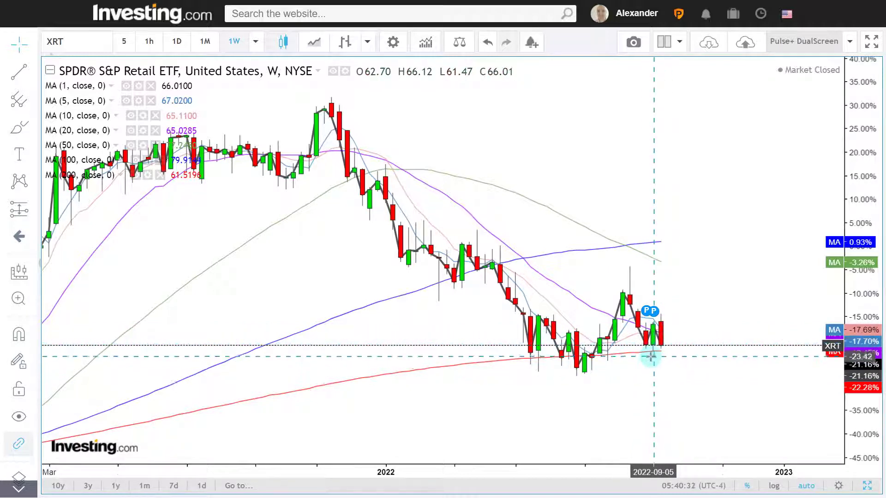
Zoom in and out on the recent candles near the 200-week average
{"action": "scroll", "coordinate": [652, 355], "scroll_direction": "up", "scroll_amount": 5}
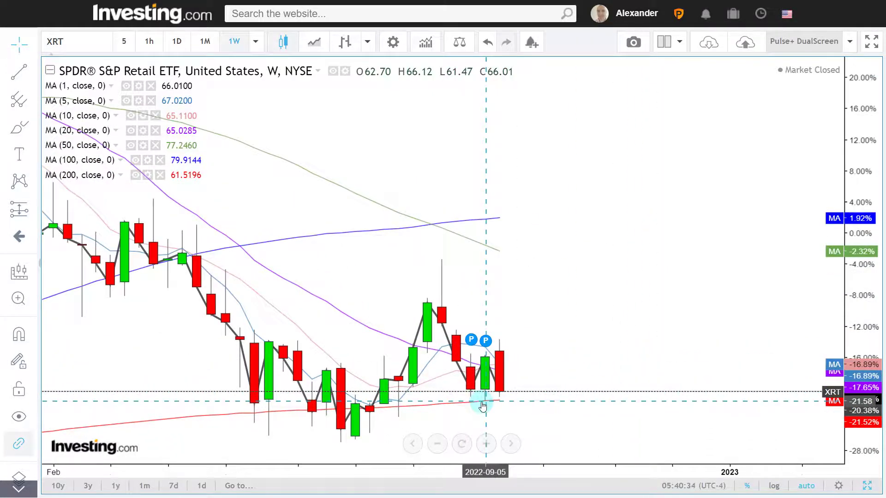
{"action": "scroll", "coordinate": [495, 403], "scroll_direction": "down", "scroll_amount": 3}
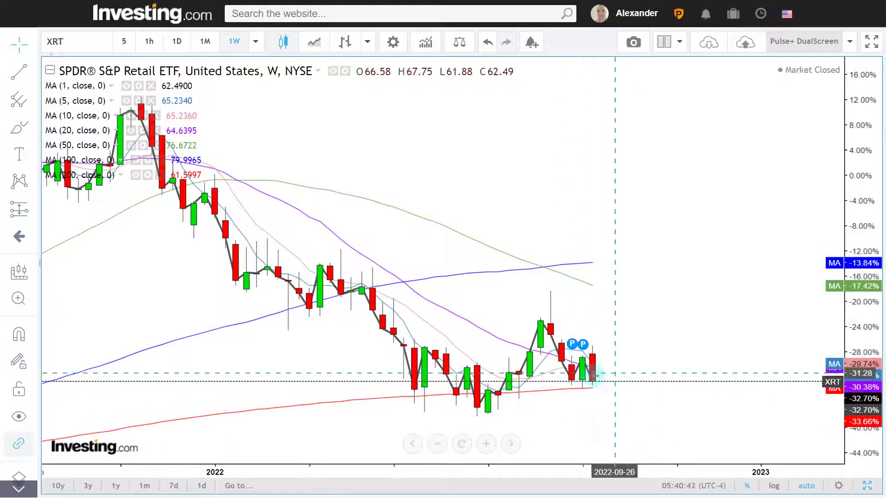
{"action": "scroll", "coordinate": [521, 397], "scroll_direction": "down", "scroll_amount": 2}
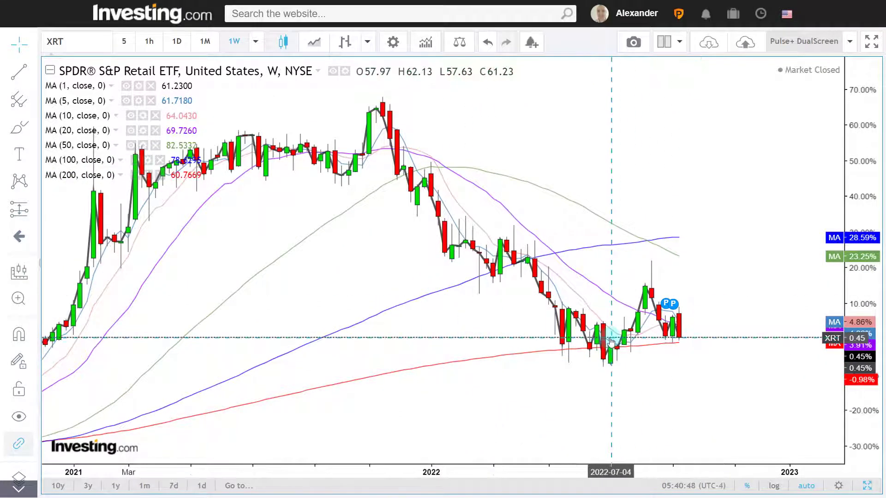
Switch the XRT chart to daily candles and zoom to examine the trend
{"action": "left_click", "coordinate": [178, 42]}
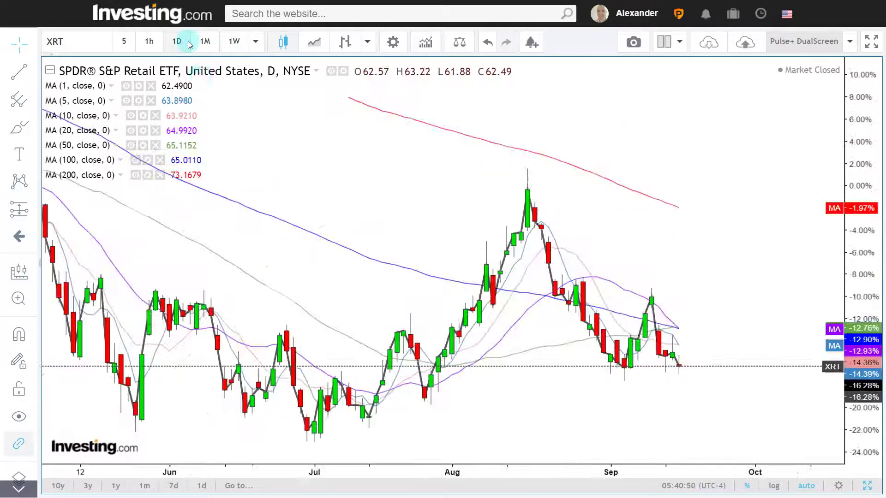
{"action": "scroll", "coordinate": [347, 275], "scroll_direction": "down", "scroll_amount": 3}
{"action": "scroll", "coordinate": [347, 275], "scroll_direction": "down", "scroll_amount": 4}
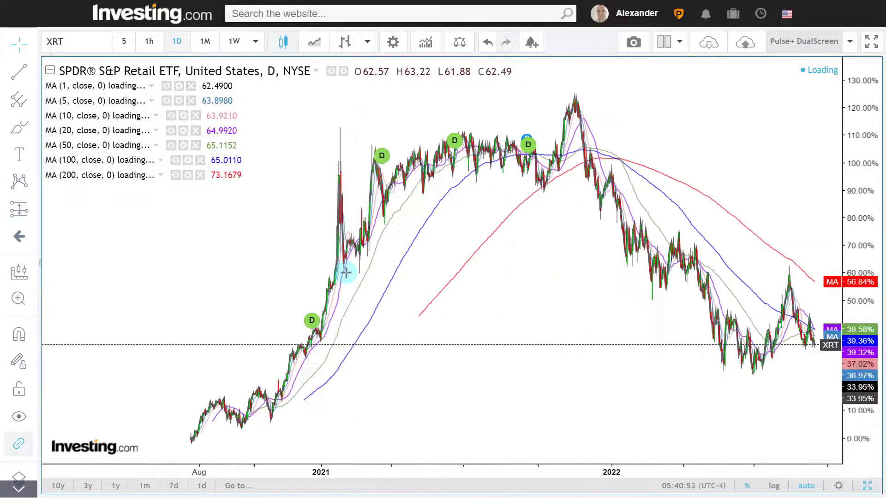
{"action": "scroll", "coordinate": [346, 273], "scroll_direction": "up", "scroll_amount": 4}
{"action": "scroll", "coordinate": [346, 273], "scroll_direction": "up", "scroll_amount": 2}
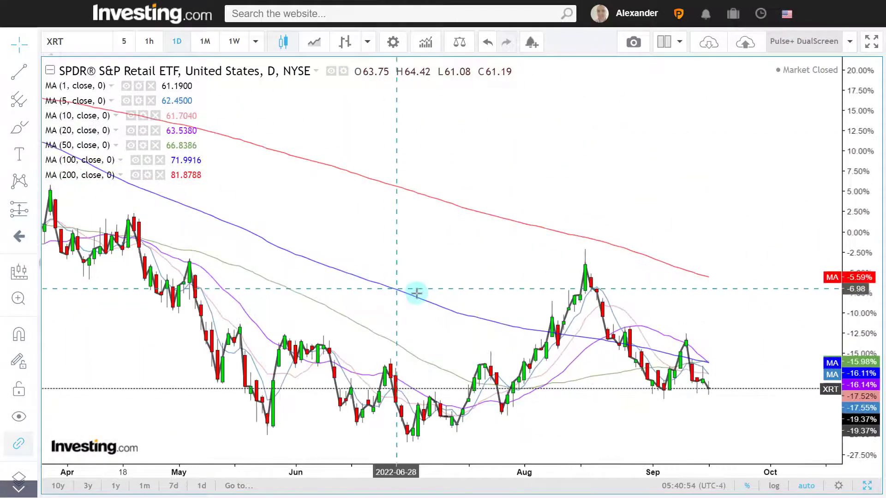
{"action": "scroll", "coordinate": [445, 295], "scroll_direction": "up", "scroll_amount": 2}
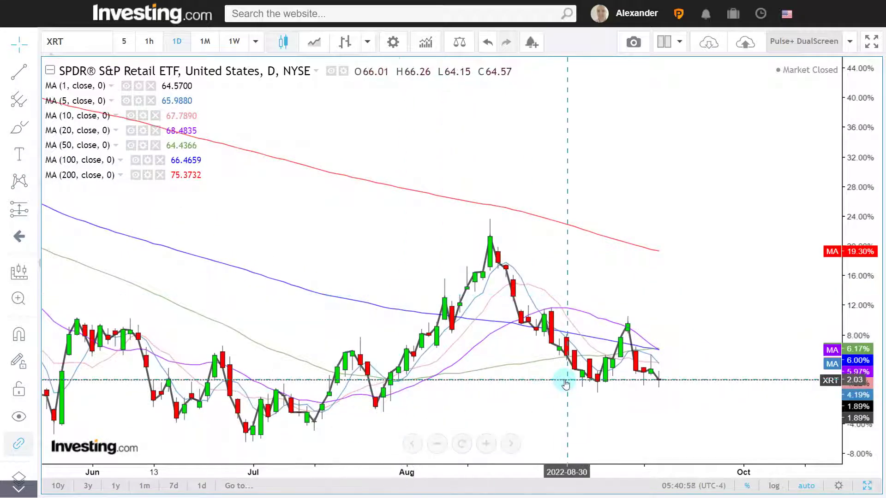
{"action": "scroll", "coordinate": [564, 375], "scroll_direction": "down", "scroll_amount": 2}
Draw a yellow arrow marking the May support level, then clear it
{"action": "key", "text": "ctrl+shift+p"}
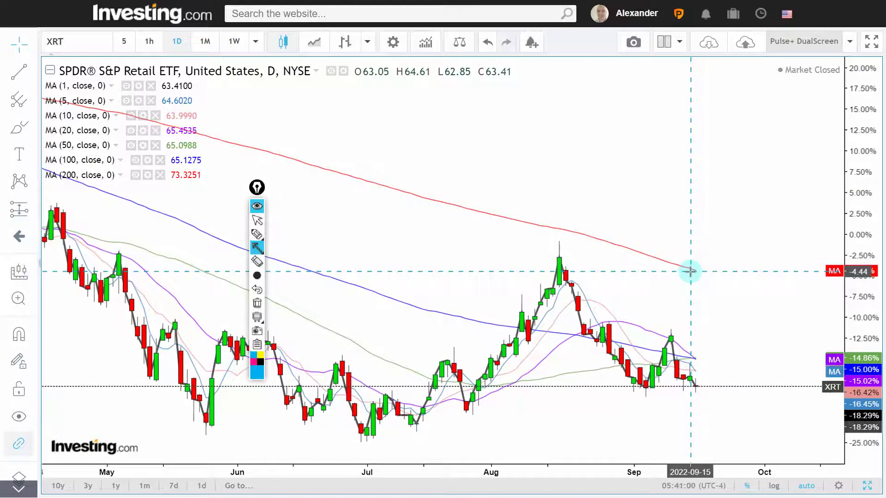
{"action": "left_click_drag", "start_coordinate": [257, 187], "coordinate": [24, 182]}
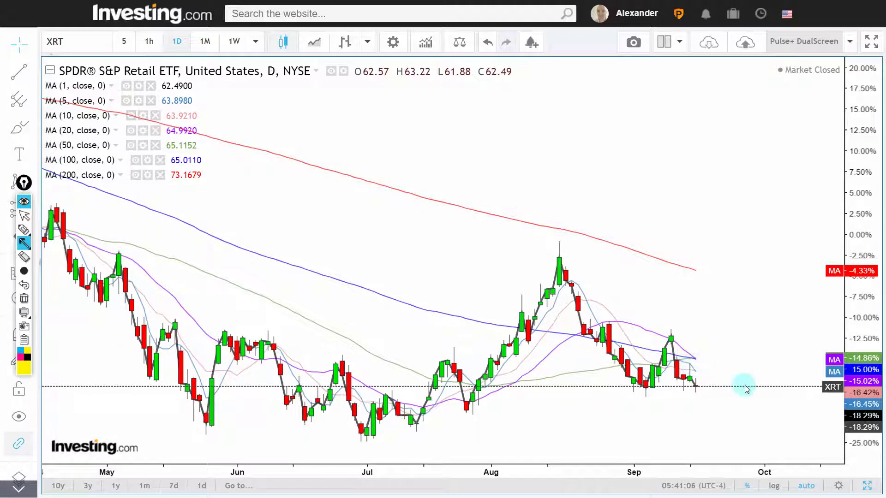
{"action": "left_click_drag", "start_coordinate": [746, 389], "coordinate": [195, 388]}
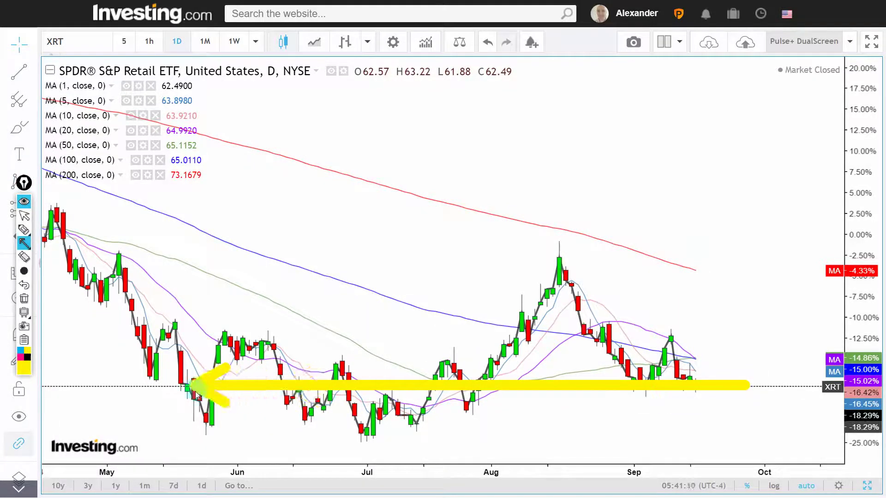
{"action": "key", "text": "Escape"}
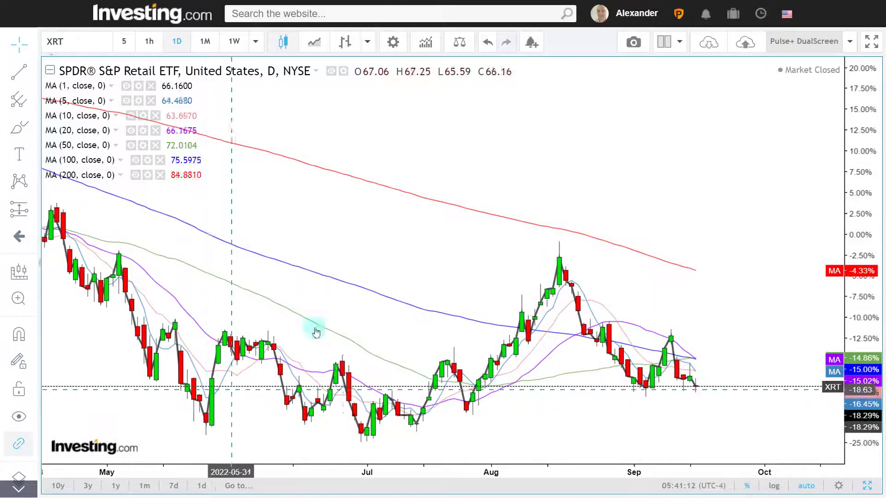
Show late 2020 through 2022 on weekly candles beside the indicator chart in split view
{"action": "scroll", "coordinate": [344, 316], "scroll_direction": "down", "scroll_amount": 8}
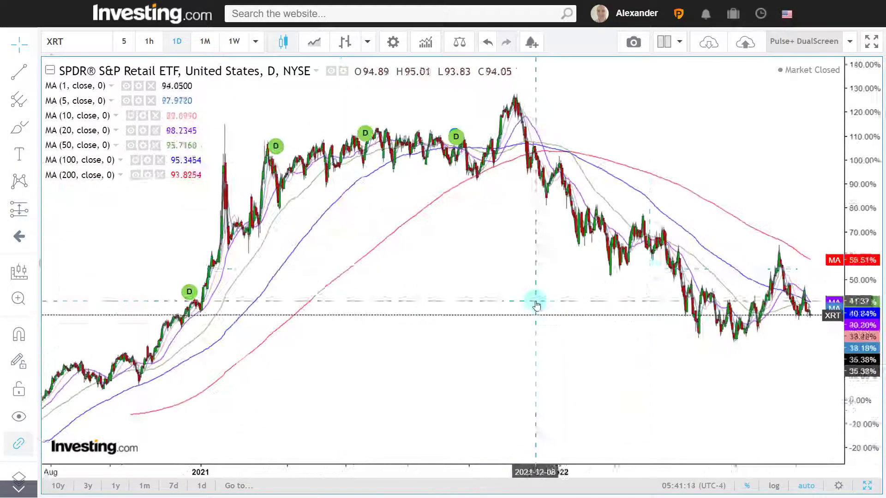
{"action": "left_click_drag", "start_coordinate": [588, 342], "coordinate": [508, 370]}
{"action": "scroll", "coordinate": [508, 369], "scroll_direction": "up", "scroll_amount": 5}
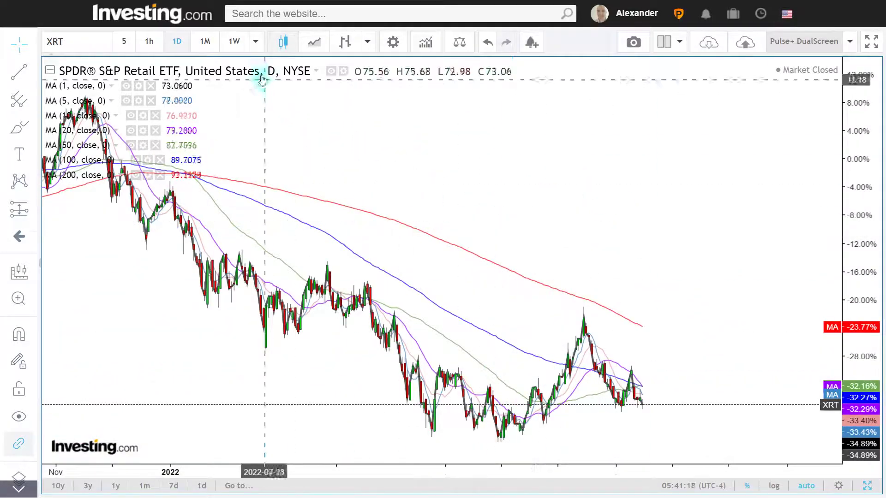
{"action": "left_click", "coordinate": [234, 41]}
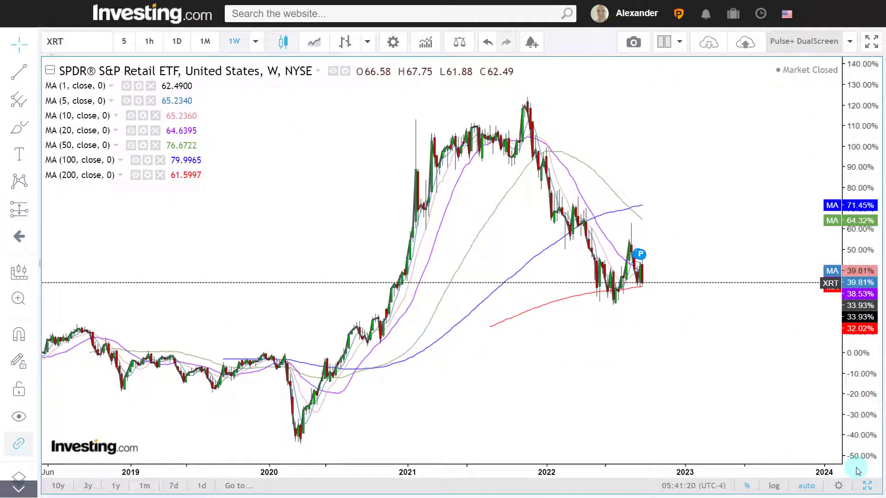
{"action": "left_click", "coordinate": [868, 486]}
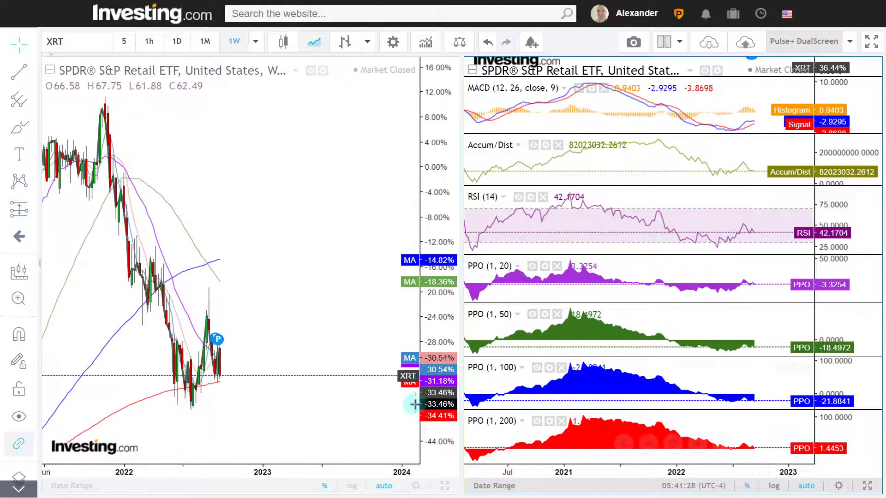
Switch both XRT charts to daily data and zoom the indicator and price panes
{"action": "scroll", "coordinate": [363, 383], "scroll_direction": "down", "scroll_amount": 1}
{"action": "scroll", "coordinate": [363, 383], "scroll_direction": "down", "scroll_amount": 3}
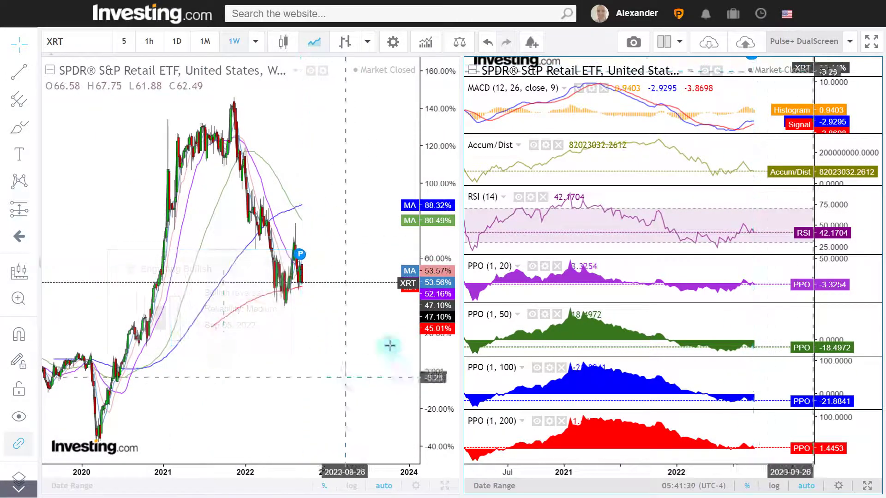
{"action": "scroll", "coordinate": [673, 260], "scroll_direction": "down", "scroll_amount": 3}
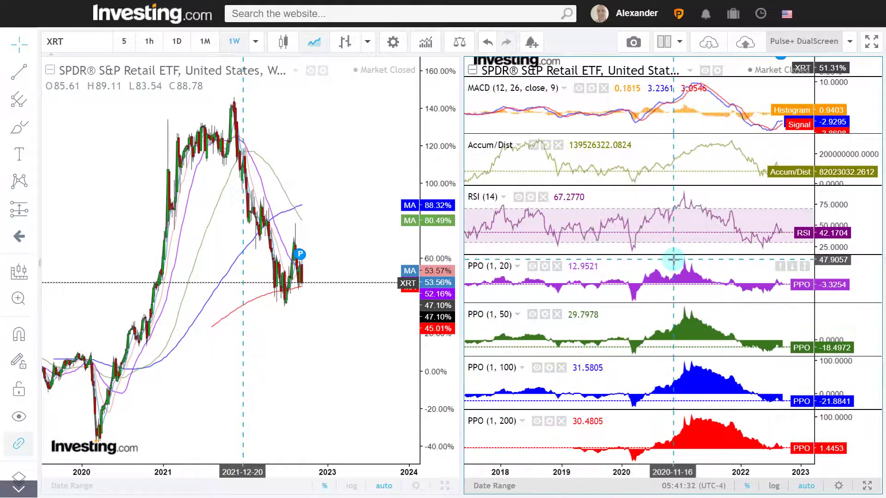
{"action": "left_click", "coordinate": [177, 41]}
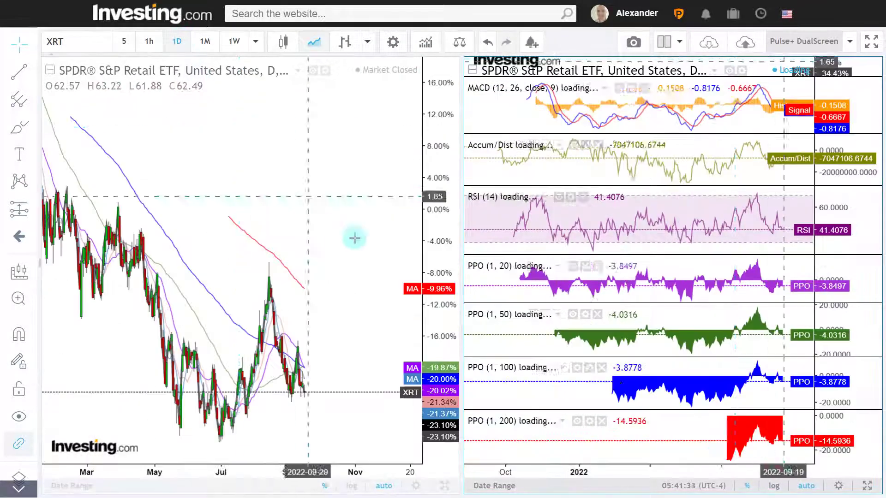
{"action": "scroll", "coordinate": [669, 214], "scroll_direction": "up", "scroll_amount": 5}
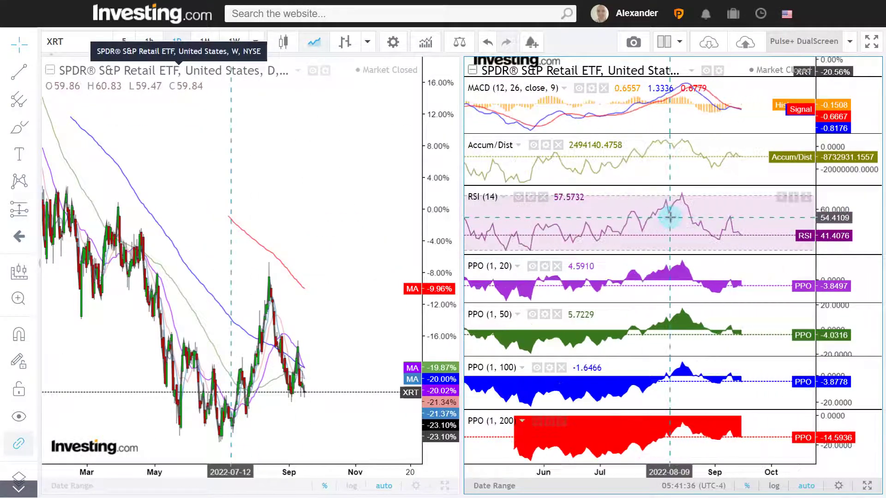
{"action": "left_click", "coordinate": [339, 201]}
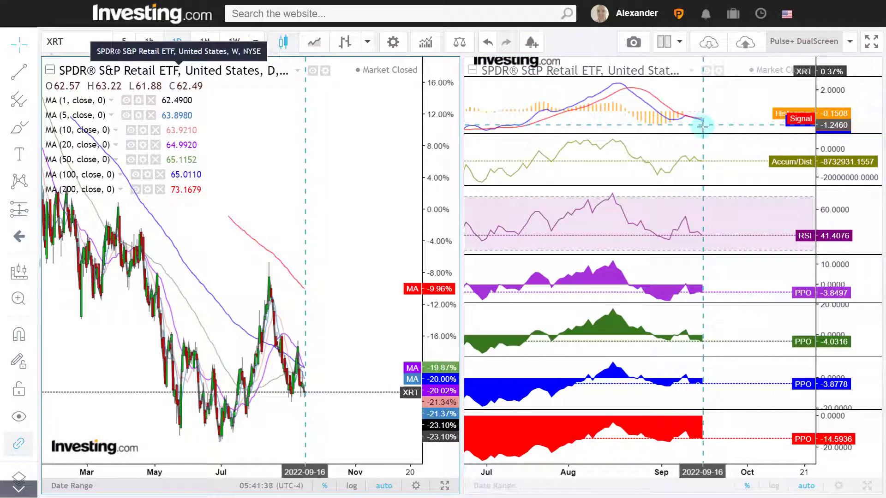
{"action": "scroll", "coordinate": [706, 126], "scroll_direction": "up", "scroll_amount": 3}
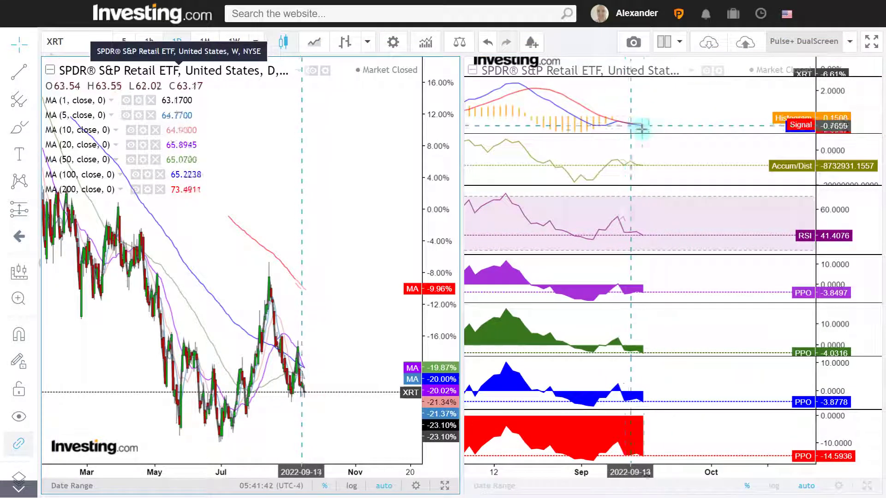
{"action": "scroll", "coordinate": [603, 228], "scroll_direction": "down", "scroll_amount": 2}
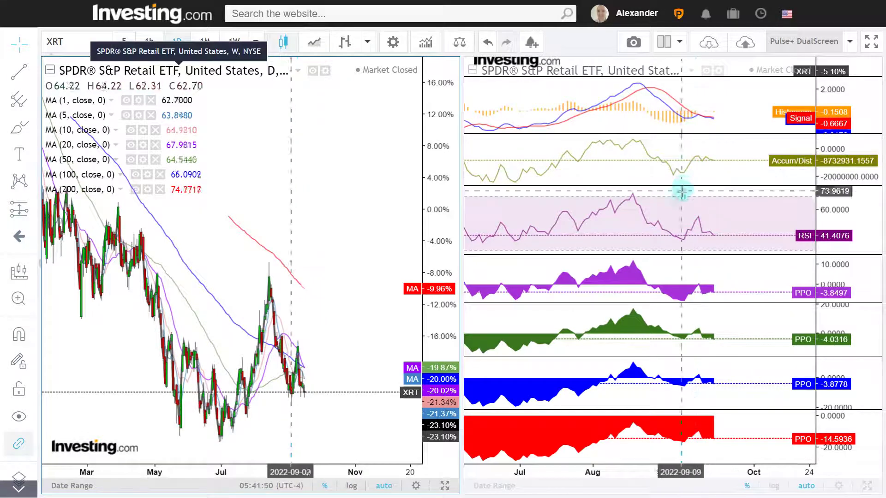
{"action": "scroll", "coordinate": [682, 191], "scroll_direction": "down", "scroll_amount": 5}
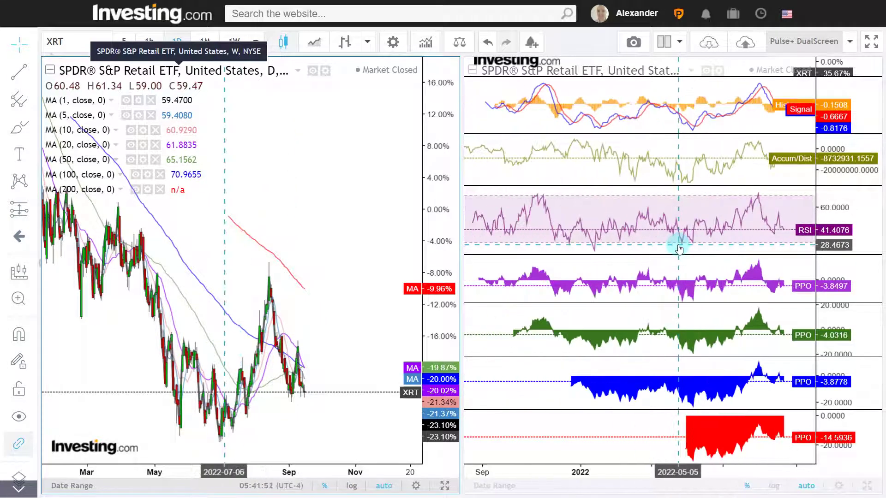
{"action": "scroll", "coordinate": [681, 245], "scroll_direction": "up", "scroll_amount": 1}
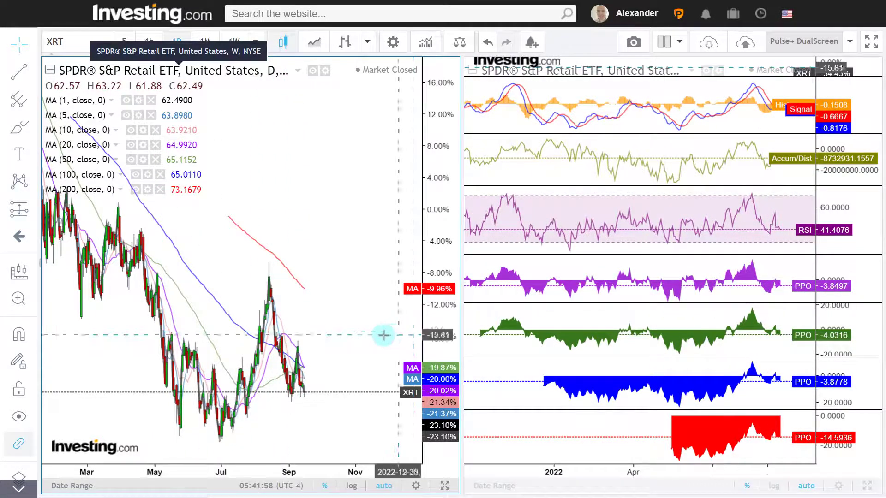
Return both charts to weekly data and maximize the XRT price chart
{"action": "left_click", "coordinate": [235, 42]}
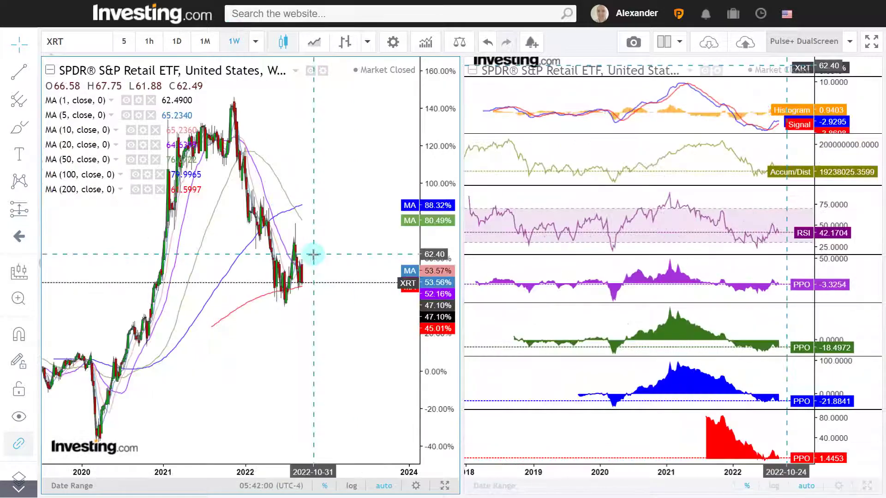
{"action": "left_click", "coordinate": [444, 486]}
{"action": "scroll", "coordinate": [467, 408], "scroll_direction": "up", "scroll_amount": 5}
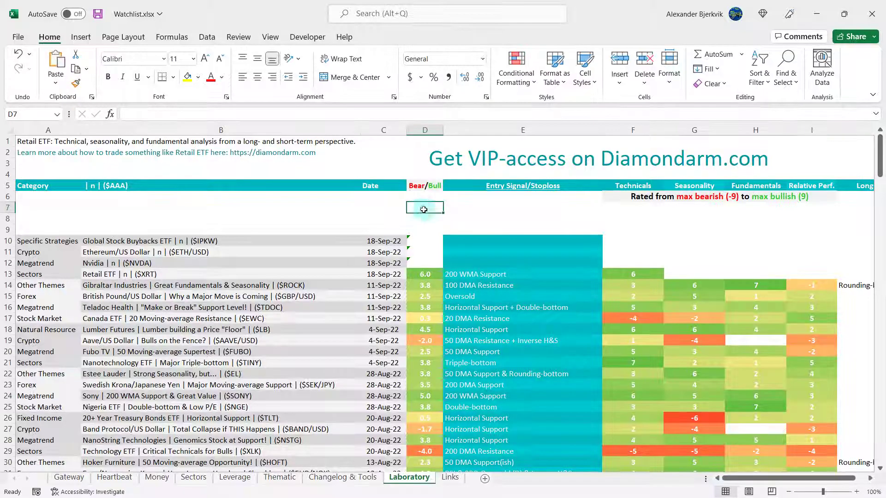
Select cell E13 on the Laboratory sheet to inspect the Retail ETF's 200 WMA Support signal
{"action": "left_click", "coordinate": [484, 274]}
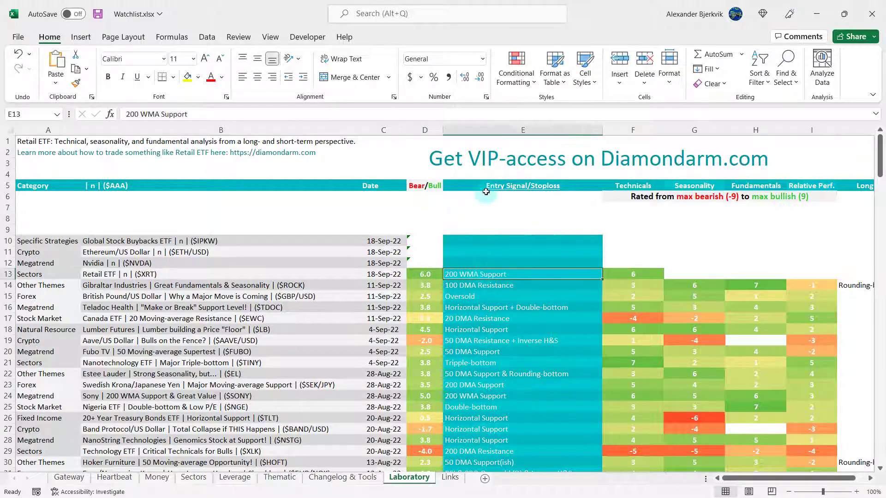
{"action": "left_click", "coordinate": [488, 207]}
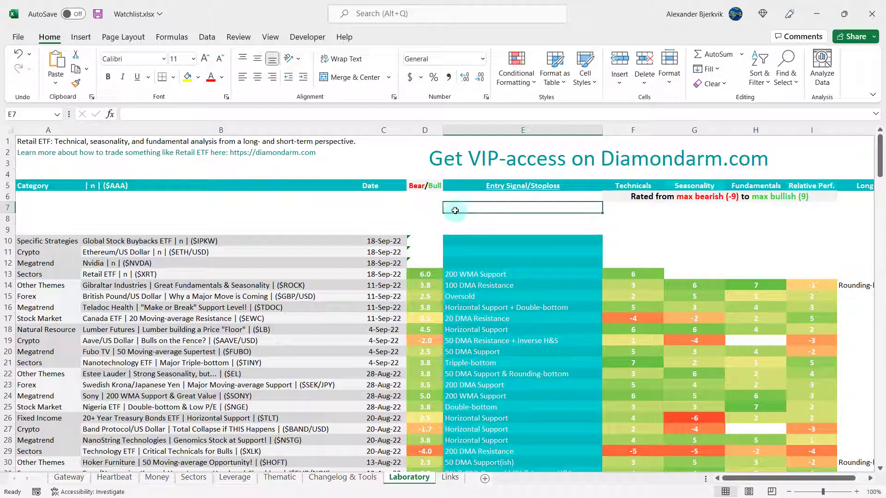
{"action": "left_click", "coordinate": [358, 197]}
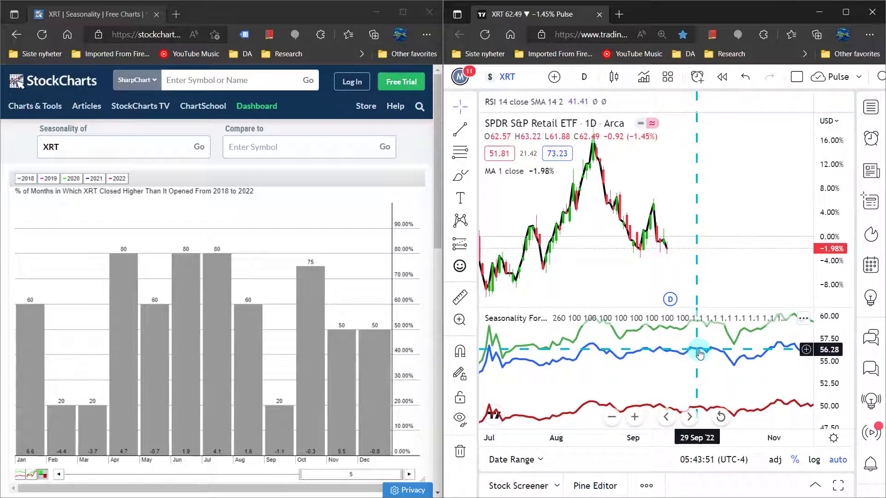
Extend StockCharts' XRT seasonality history to 17 years, then return to Excel and select E8
{"action": "scroll", "coordinate": [309, 400], "scroll_direction": "down", "scroll_amount": 2}
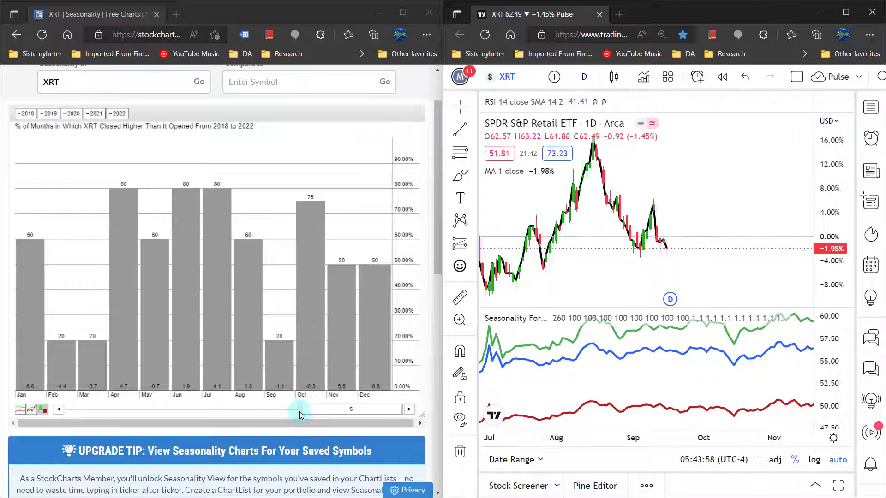
{"action": "left_click", "coordinate": [279, 414]}
{"action": "left_click_drag", "start_coordinate": [279, 414], "coordinate": [206, 409]}
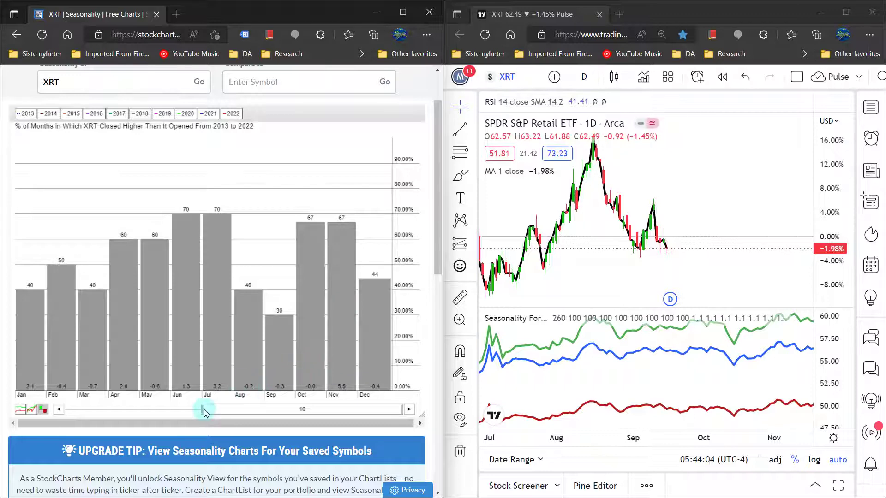
{"action": "left_click_drag", "start_coordinate": [207, 412], "coordinate": [66, 409]}
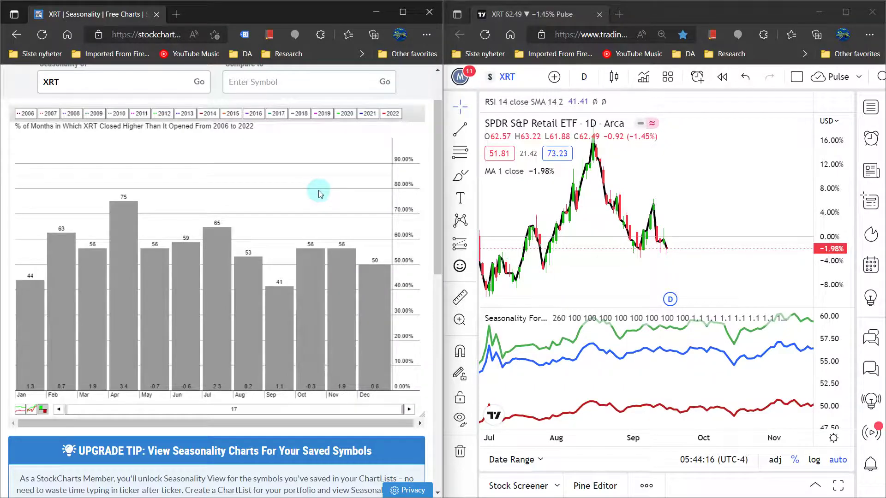
{"action": "key", "text": "alt+Tab"}
{"action": "left_click", "coordinate": [506, 217]}
Select cells E7 and E6, then switch to the etfdb RXI vs XRT comparison page
{"action": "left_click", "coordinate": [506, 205]}
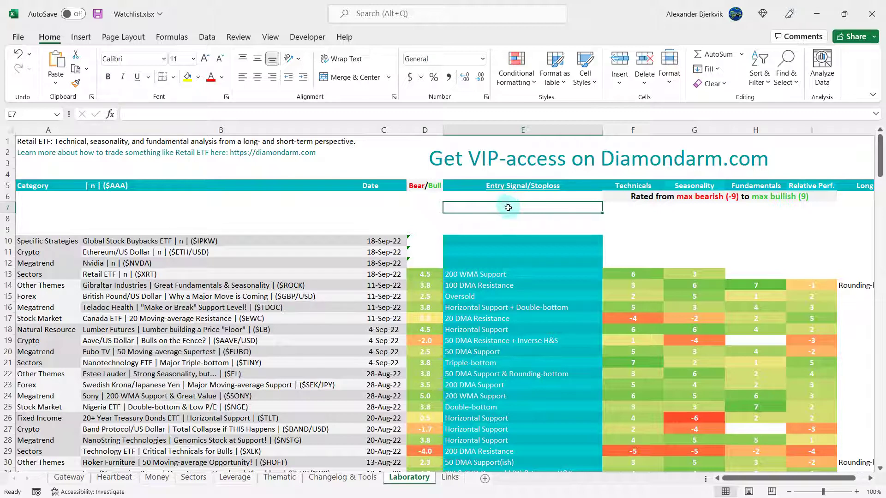
{"action": "left_click", "coordinate": [512, 198]}
{"action": "key", "text": "alt+Tab"}
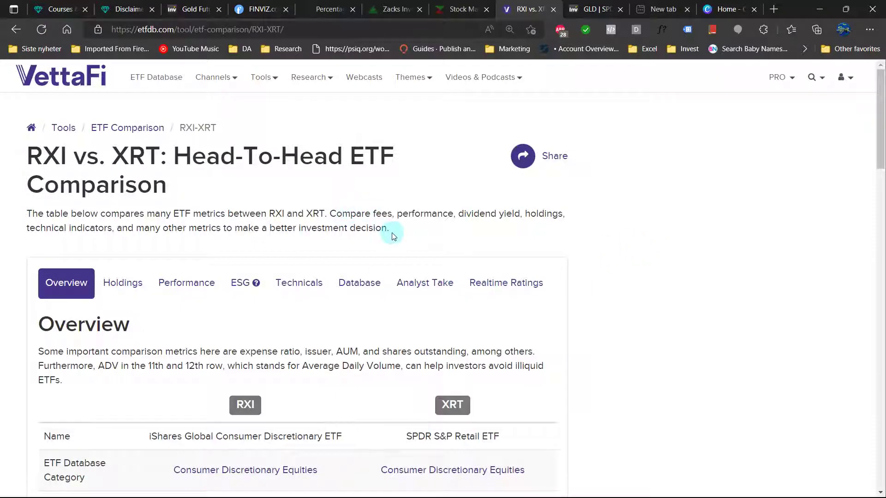
Open the Performance comparison and highlight YTD returns of -24.17% (RXI) and -29.32% (XRT)
{"action": "scroll", "coordinate": [392, 233], "scroll_direction": "down", "scroll_amount": 3}
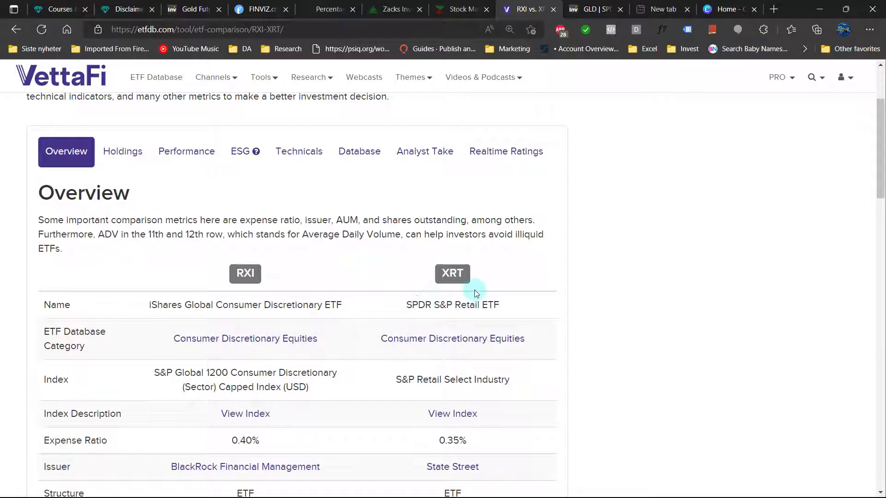
{"action": "left_click", "coordinate": [187, 151]}
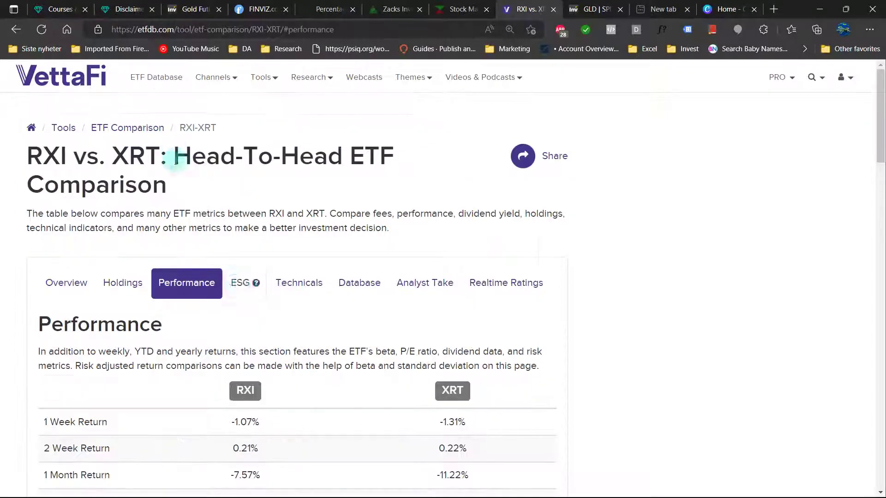
{"action": "scroll", "coordinate": [237, 283], "scroll_direction": "down", "scroll_amount": 5}
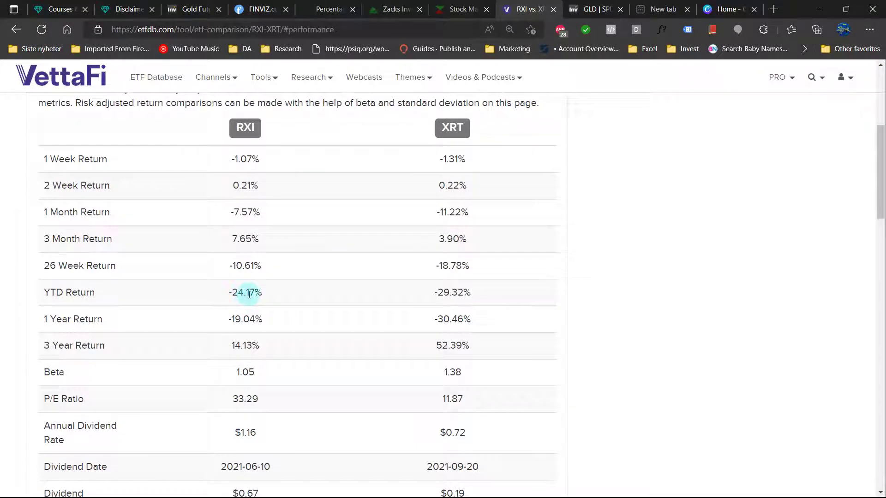
{"action": "double_click", "coordinate": [249, 293]}
{"action": "double_click", "coordinate": [450, 293]}
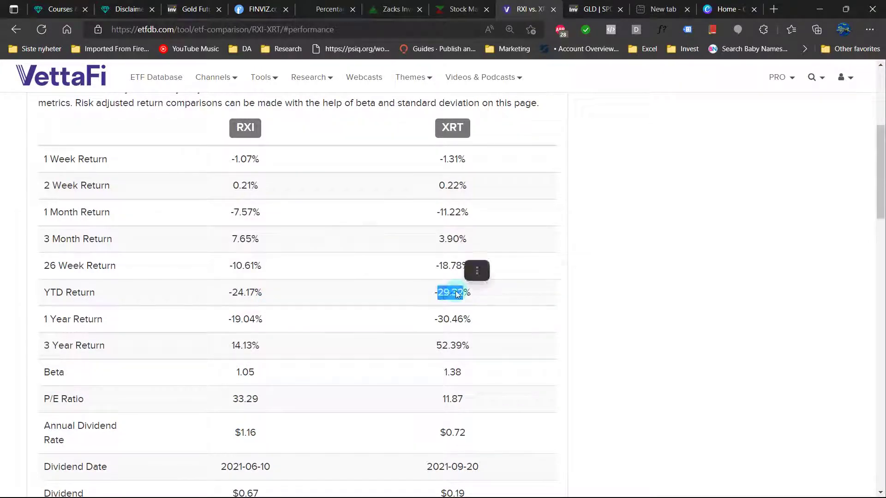
{"action": "left_click", "coordinate": [374, 293]}
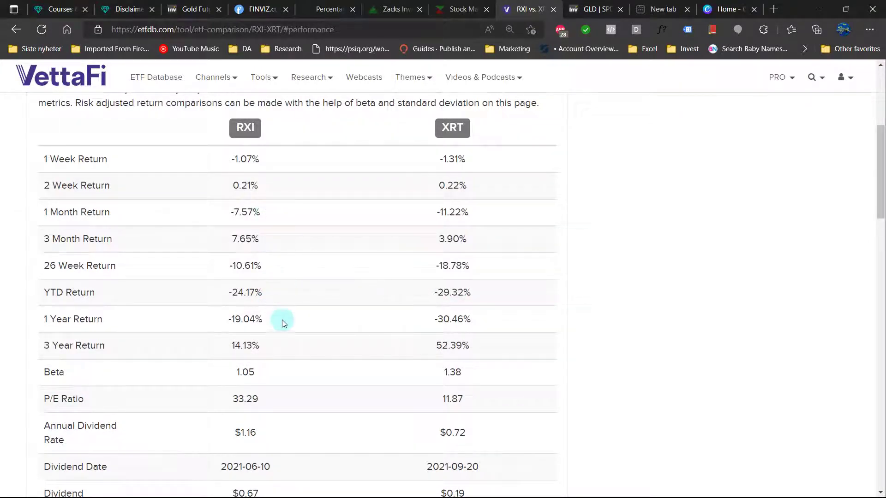
Highlight RXI's P/E ratio of 33.29 against XRT's 11.87, then scroll back to the top
{"action": "scroll", "coordinate": [283, 322], "scroll_direction": "down", "scroll_amount": 2}
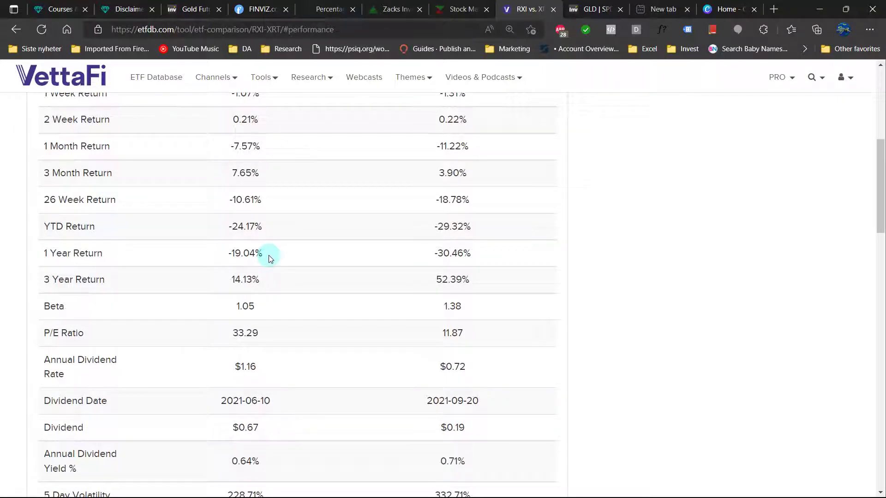
{"action": "scroll", "coordinate": [422, 330], "scroll_direction": "up", "scroll_amount": 2}
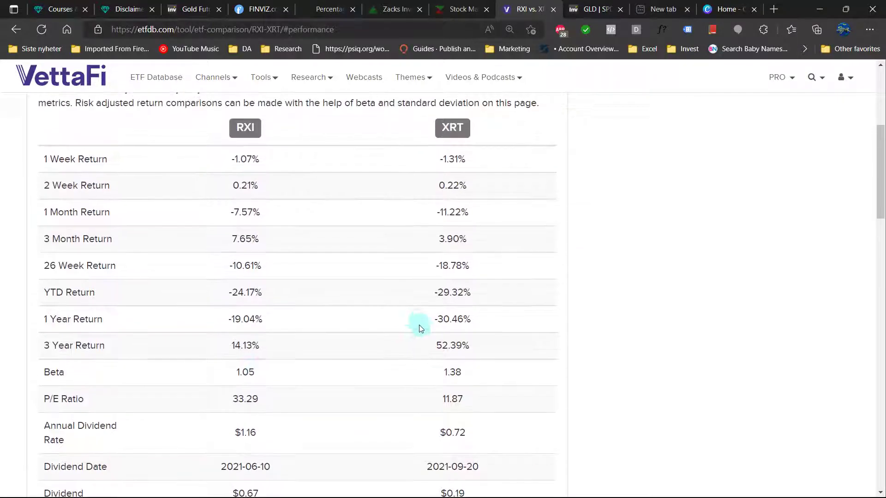
{"action": "scroll", "coordinate": [447, 332], "scroll_direction": "down", "scroll_amount": 2}
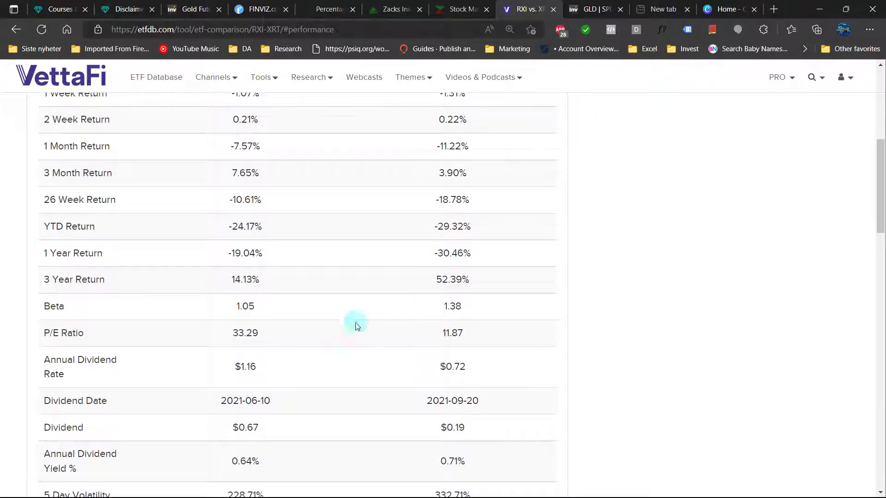
{"action": "double_click", "coordinate": [245, 340]}
{"action": "scroll", "coordinate": [331, 346], "scroll_direction": "up", "scroll_amount": 4}
{"action": "scroll", "coordinate": [279, 331], "scroll_direction": "down", "scroll_amount": 5}
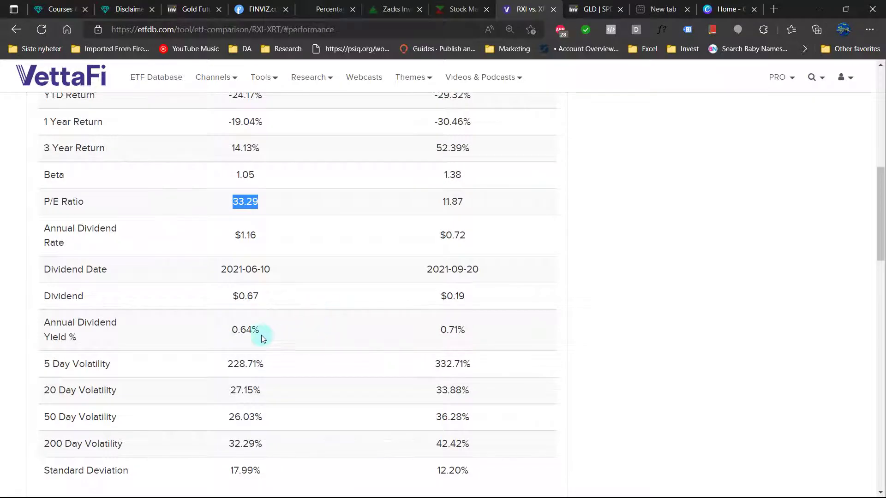
{"action": "left_click", "coordinate": [260, 333]}
{"action": "scroll", "coordinate": [406, 342], "scroll_direction": "up", "scroll_amount": 10}
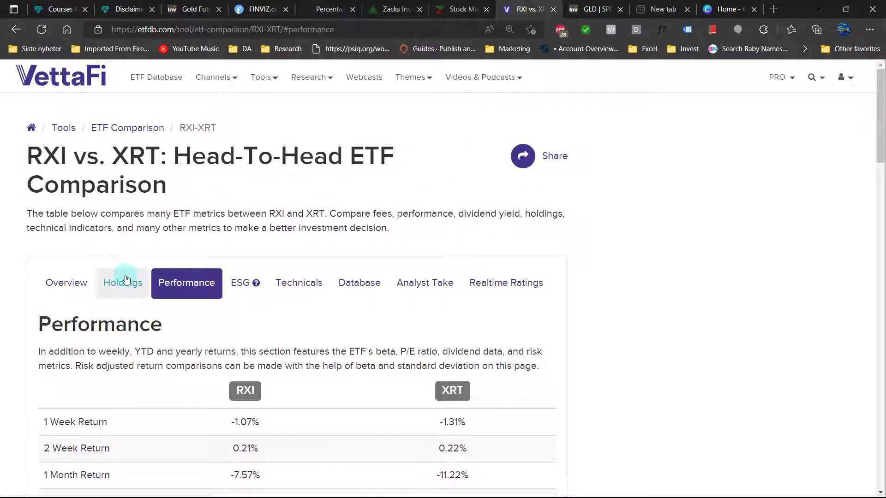
Open the Holdings comparison of RXI and XRT and scroll through their top holdings
{"action": "left_click", "coordinate": [123, 280]}
{"action": "scroll", "coordinate": [312, 340], "scroll_direction": "down", "scroll_amount": 7}
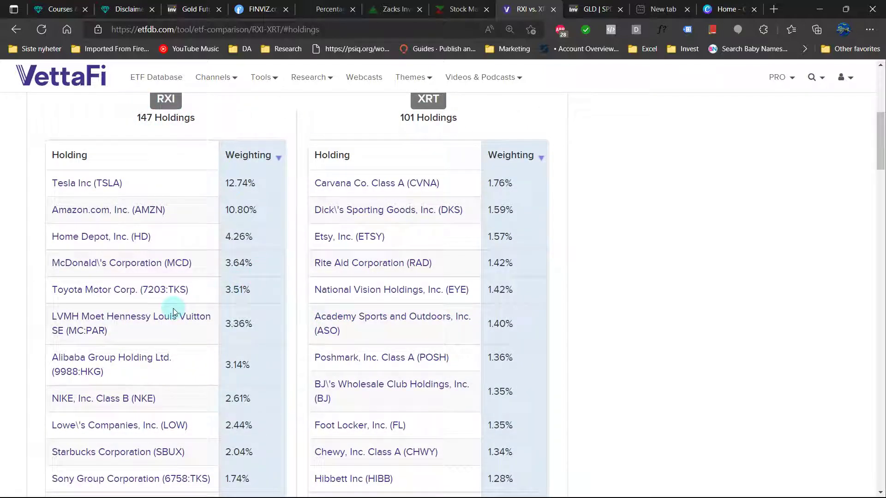
{"action": "scroll", "coordinate": [174, 310], "scroll_direction": "up", "scroll_amount": 1}
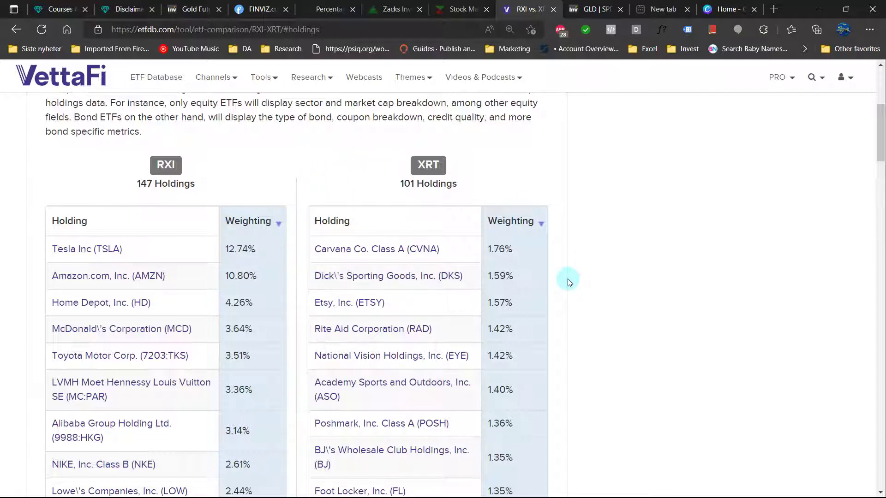
{"action": "scroll", "coordinate": [568, 280], "scroll_direction": "down", "scroll_amount": 8}
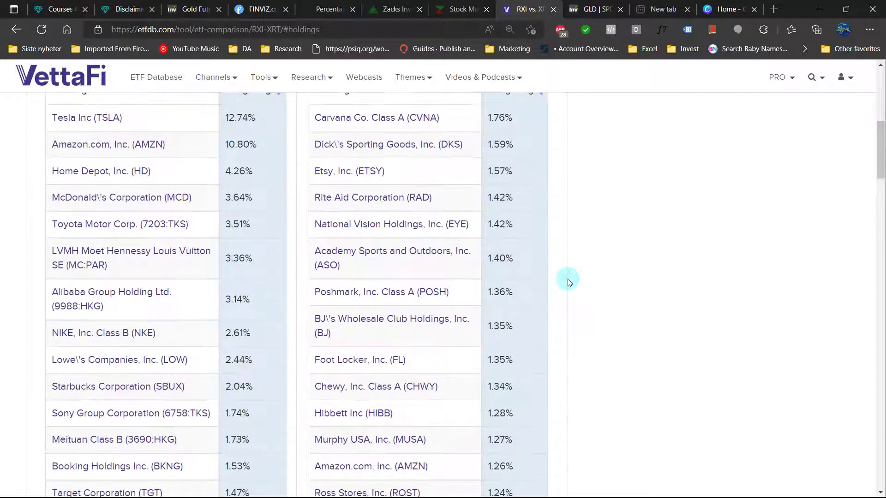
{"action": "scroll", "coordinate": [568, 278], "scroll_direction": "down", "scroll_amount": 10}
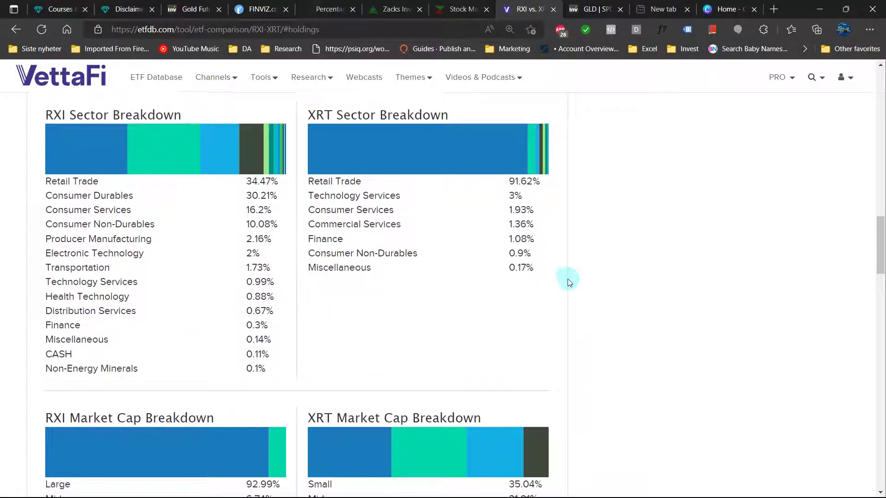
{"action": "scroll", "coordinate": [567, 278], "scroll_direction": "up", "scroll_amount": 3}
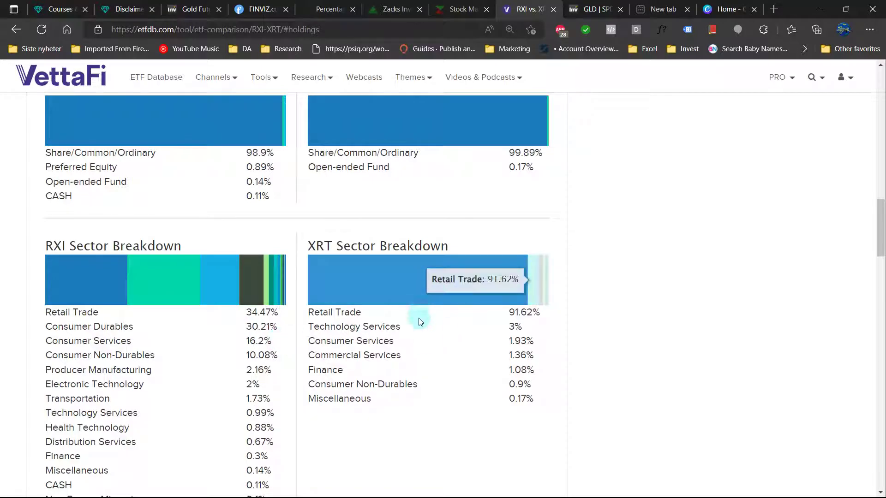
Review the sector, market-cap, region and country breakdowns, then switch back to the Excel watchlist
{"action": "scroll", "coordinate": [396, 320], "scroll_direction": "down", "scroll_amount": 5}
{"action": "scroll", "coordinate": [396, 322], "scroll_direction": "down", "scroll_amount": 3}
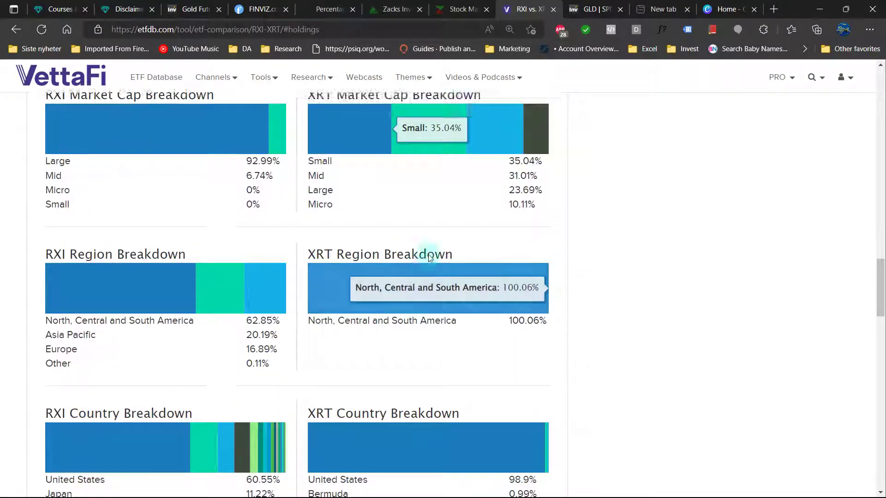
{"action": "scroll", "coordinate": [397, 263], "scroll_direction": "up", "scroll_amount": 2}
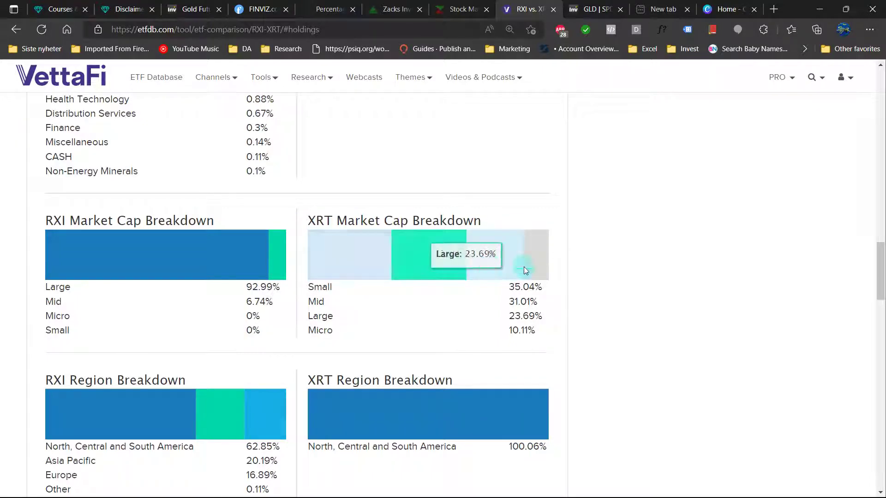
{"action": "scroll", "coordinate": [313, 310], "scroll_direction": "down", "scroll_amount": 1}
{"action": "scroll", "coordinate": [314, 310], "scroll_direction": "down", "scroll_amount": 3}
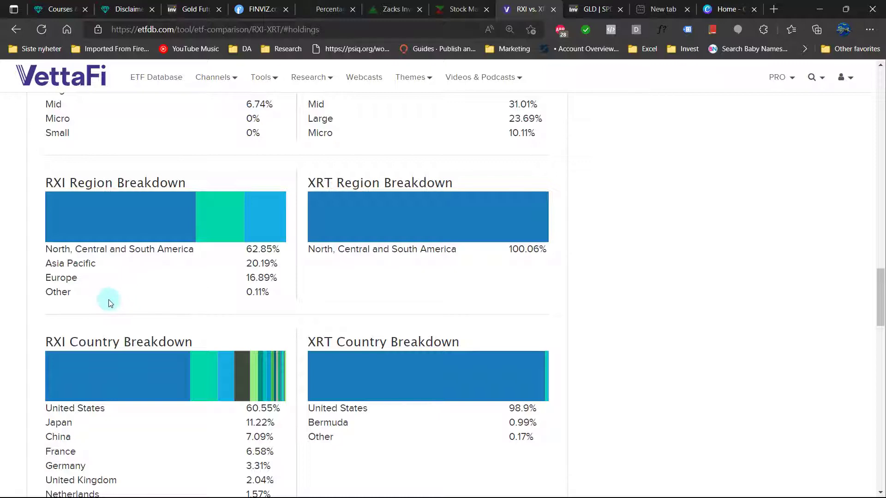
{"action": "scroll", "coordinate": [109, 300], "scroll_direction": "down", "scroll_amount": 5}
{"action": "key", "text": "alt+Tab"}
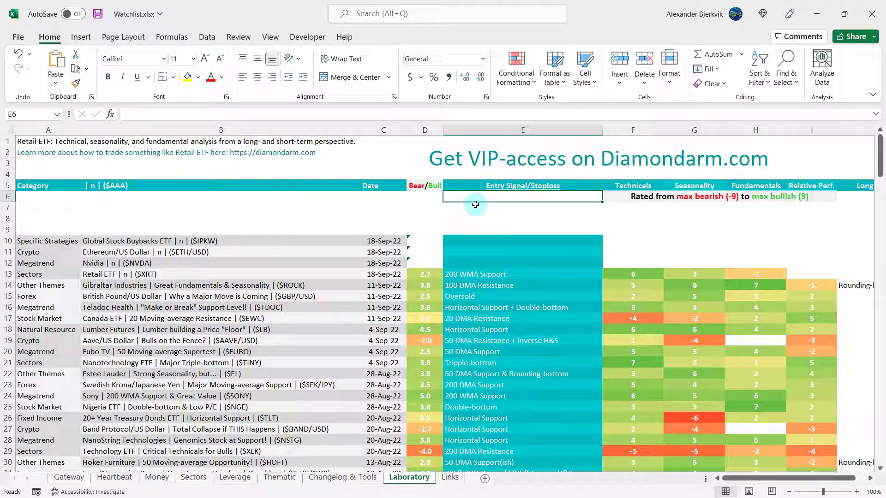
{"action": "left_click", "coordinate": [515, 209]}
{"action": "left_click", "coordinate": [376, 197]}
{"action": "left_click", "coordinate": [516, 198]}
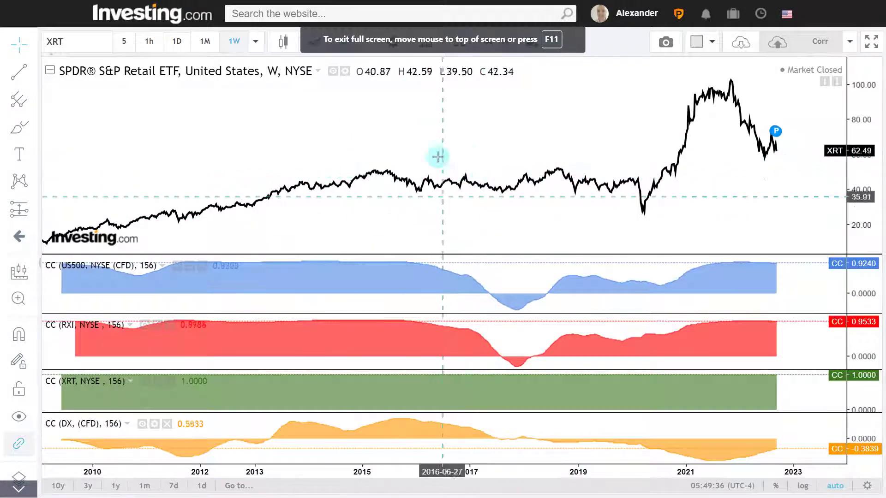
Pan the weekly XRT chart slightly
{"action": "mouse_move", "coordinate": [467, 157]}
{"action": "left_mouse_down"}
{"action": "mouse_move", "coordinate": [443, 158]}
{"action": "mouse_move", "coordinate": [463, 154]}
{"action": "left_mouse_up"}
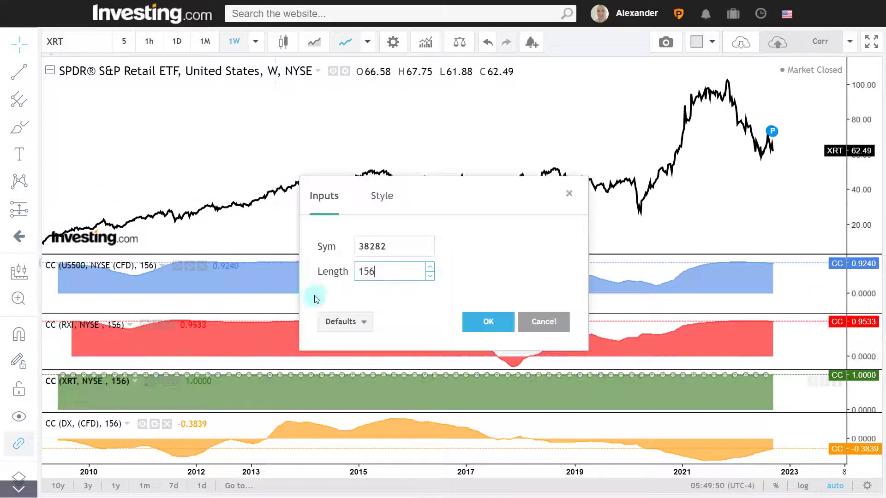
Set the third CC indicator's symbol to XLY, then switch the XRT chart to daily bars
{"action": "left_click", "coordinate": [395, 249]}
{"action": "type", "text": "XL"}
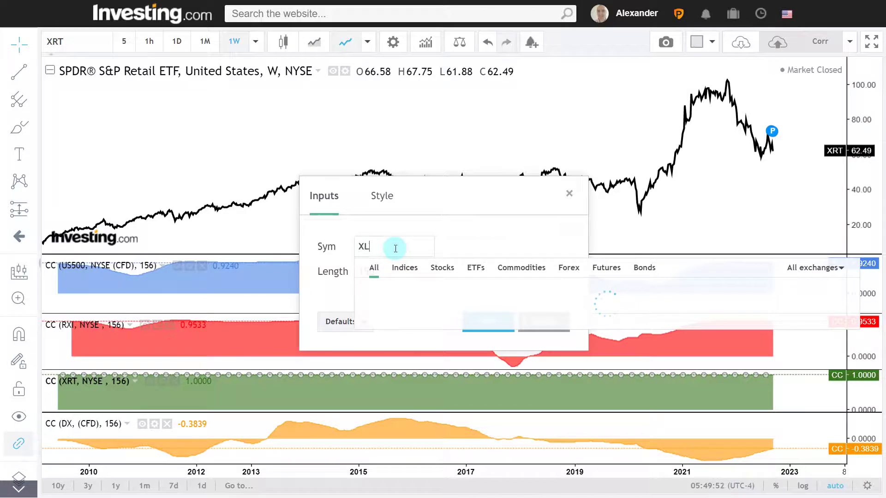
{"action": "type", "text": "Y"}
{"action": "key", "text": "Return"}
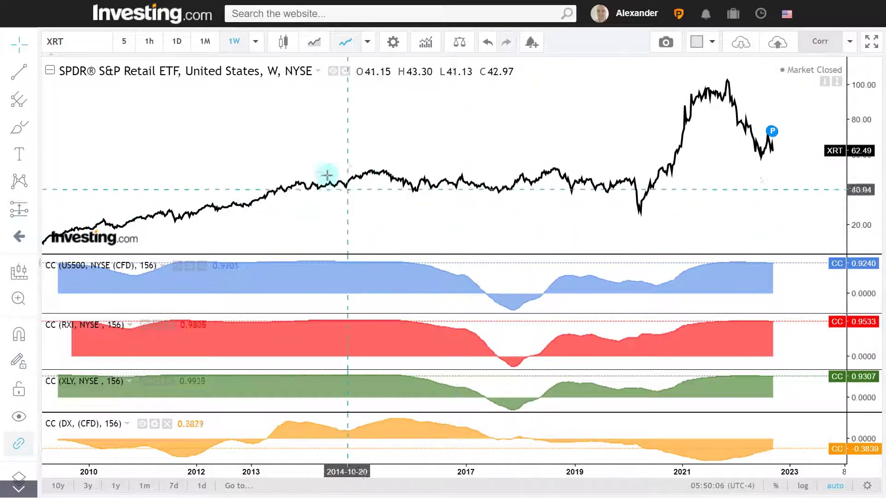
{"action": "left_click", "coordinate": [166, 43]}
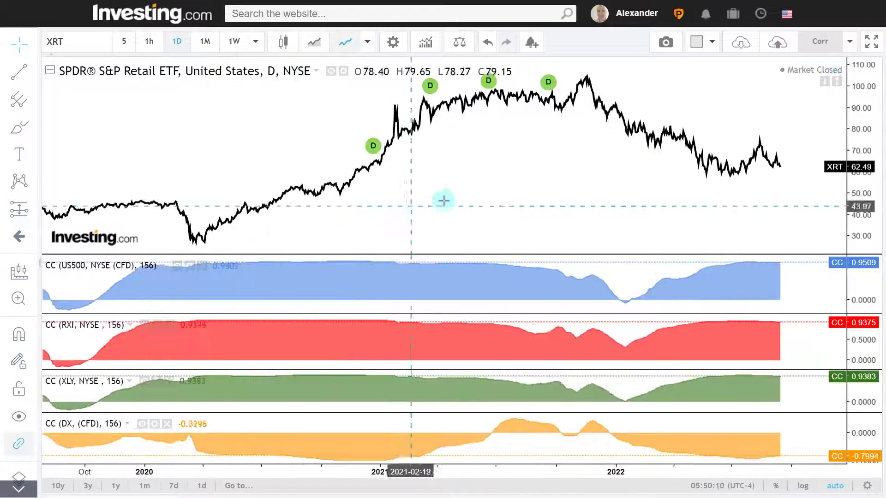
{"action": "scroll", "coordinate": [464, 200], "scroll_direction": "down", "scroll_amount": 1}
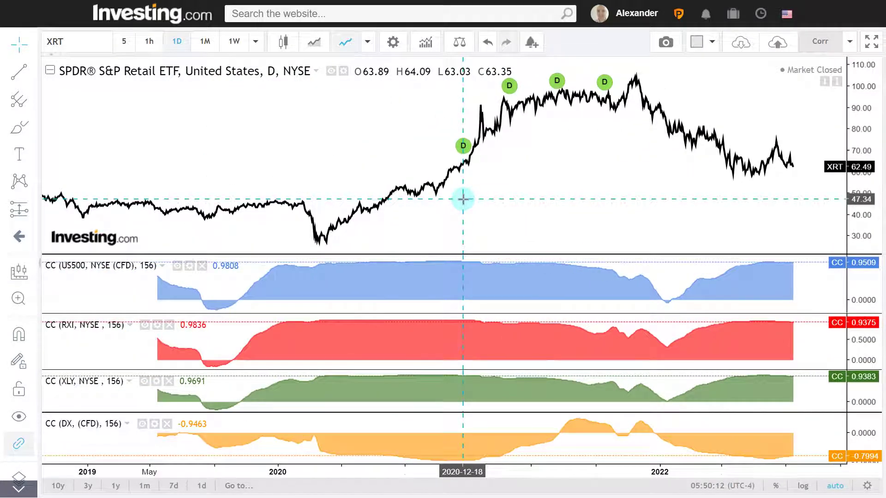
{"action": "scroll", "coordinate": [463, 200], "scroll_direction": "up", "scroll_amount": 1}
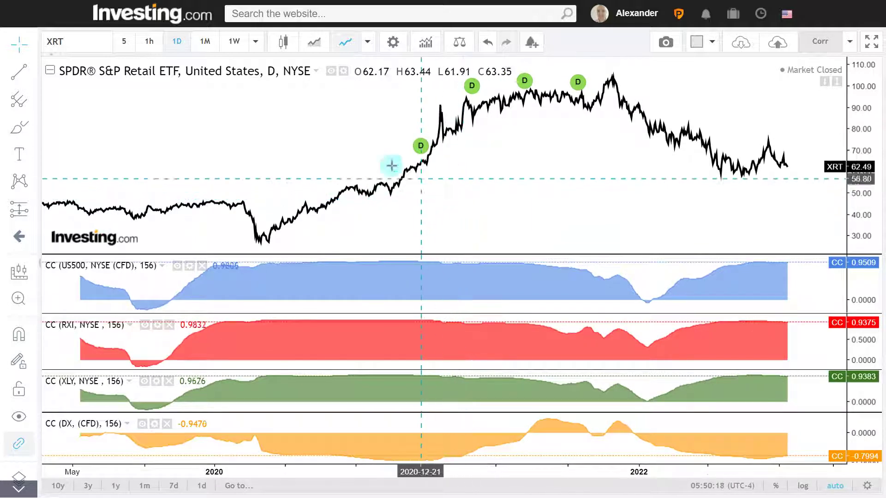
{"action": "left_click", "coordinate": [239, 43]}
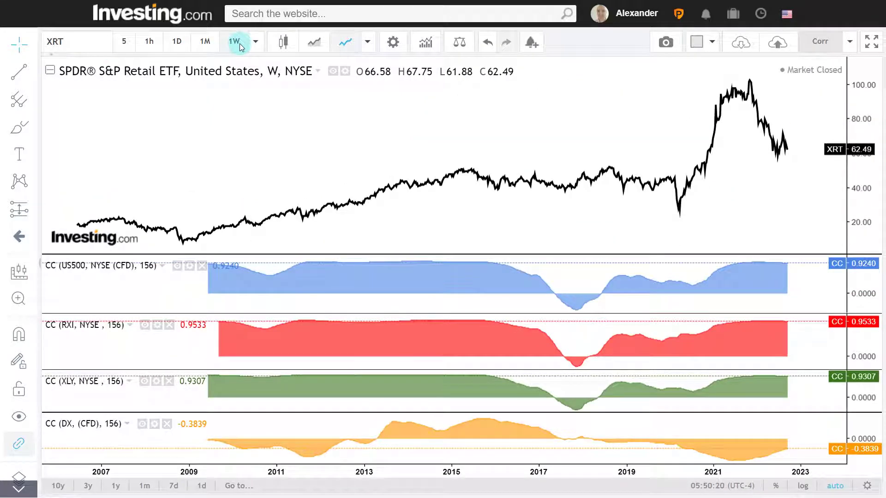
{"action": "left_click", "coordinate": [179, 41]}
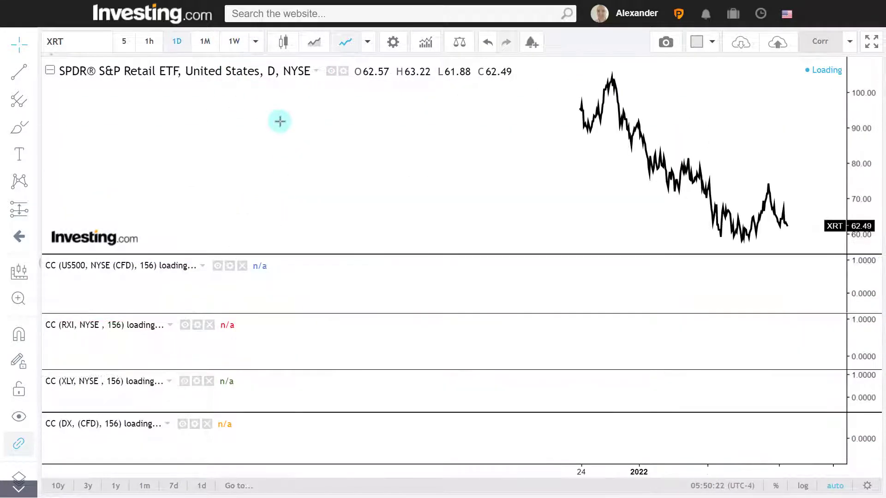
Load RXI on the moving-average chart tab, shown in full screen
{"action": "key", "text": "F11"}
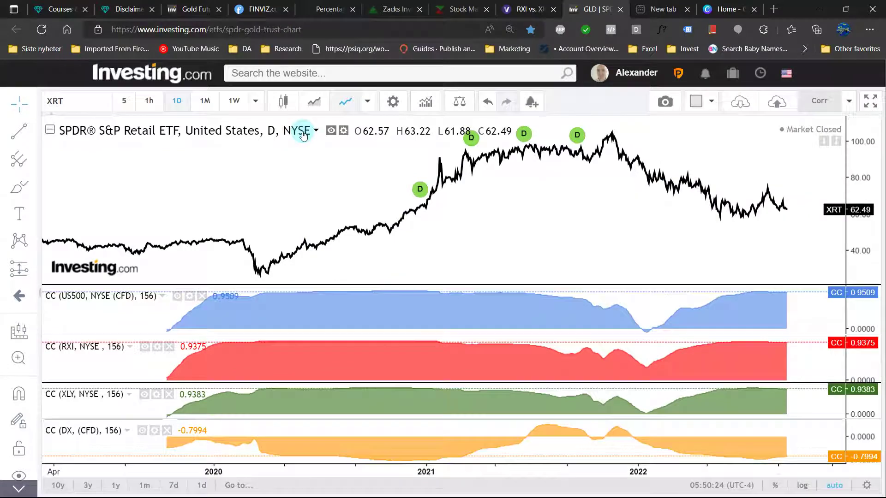
{"action": "left_click", "coordinate": [217, 19]}
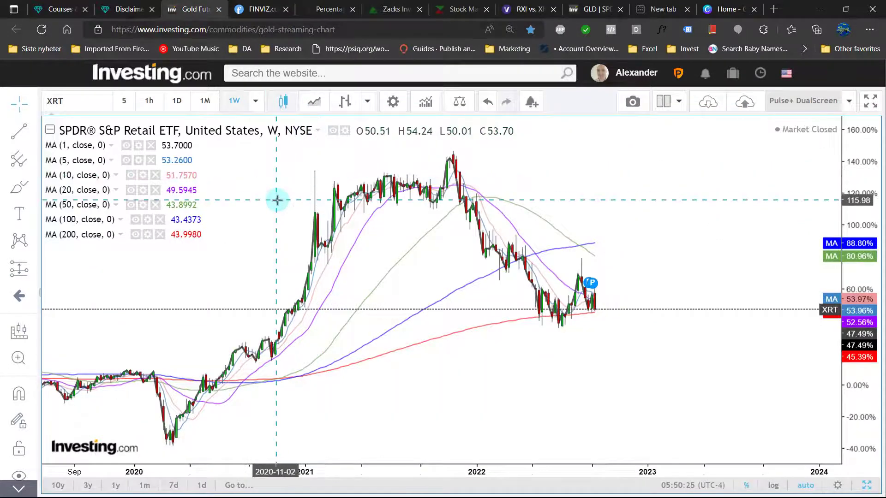
{"action": "key", "text": "F11"}
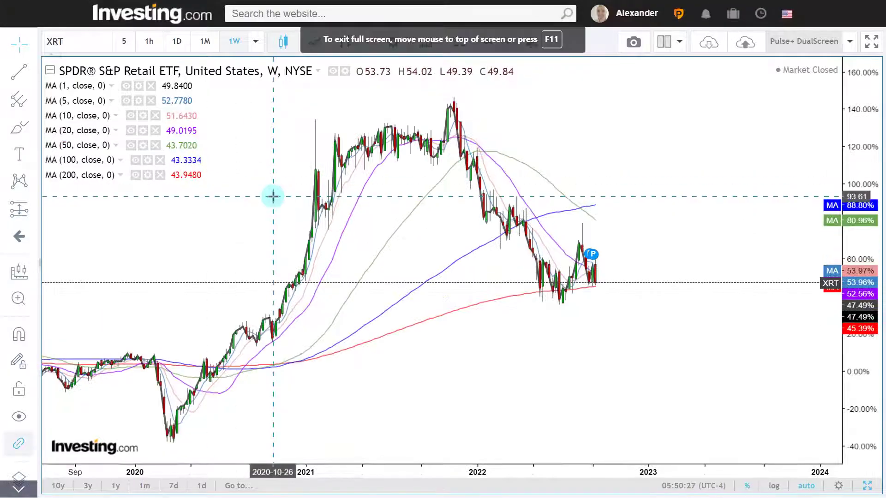
{"action": "type", "text": "RXI"}
{"action": "key", "text": "Return"}
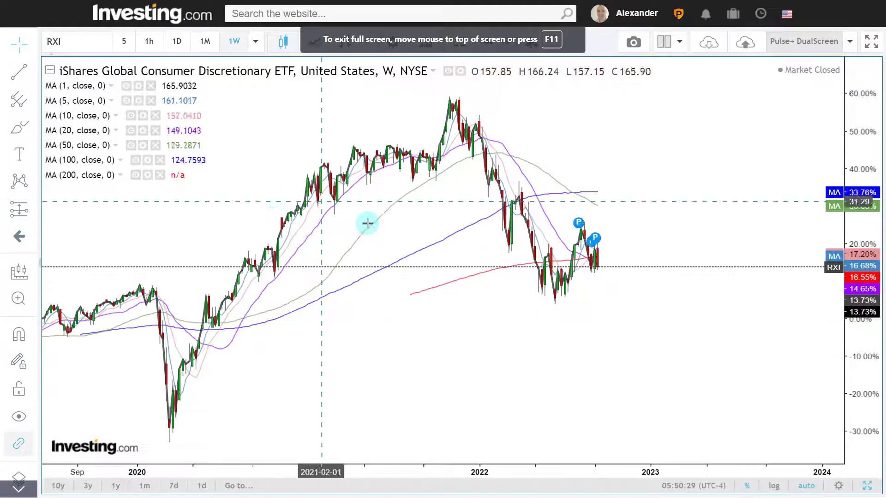
Bring RXI's 2020–2023 history into view and switch the chart to daily bars
{"action": "scroll", "coordinate": [383, 239], "scroll_direction": "down", "scroll_amount": 6}
{"action": "scroll", "coordinate": [427, 277], "scroll_direction": "up", "scroll_amount": 4}
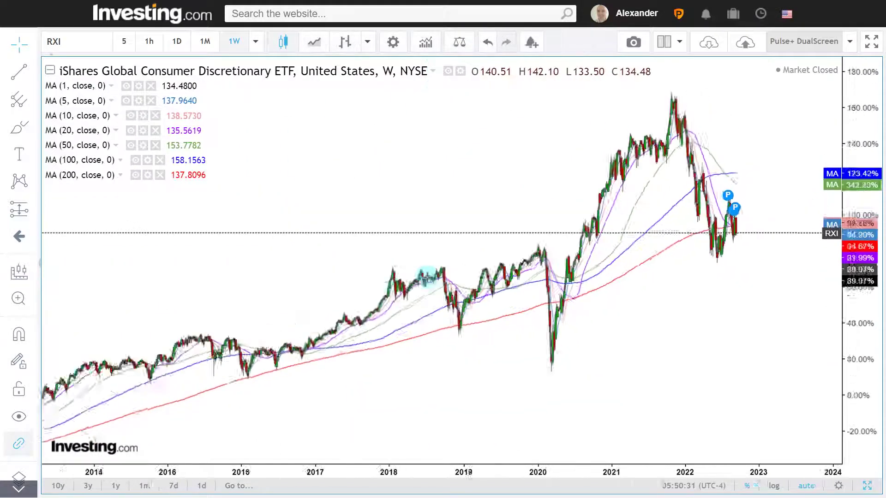
{"action": "scroll", "coordinate": [426, 277], "scroll_direction": "up", "scroll_amount": 5}
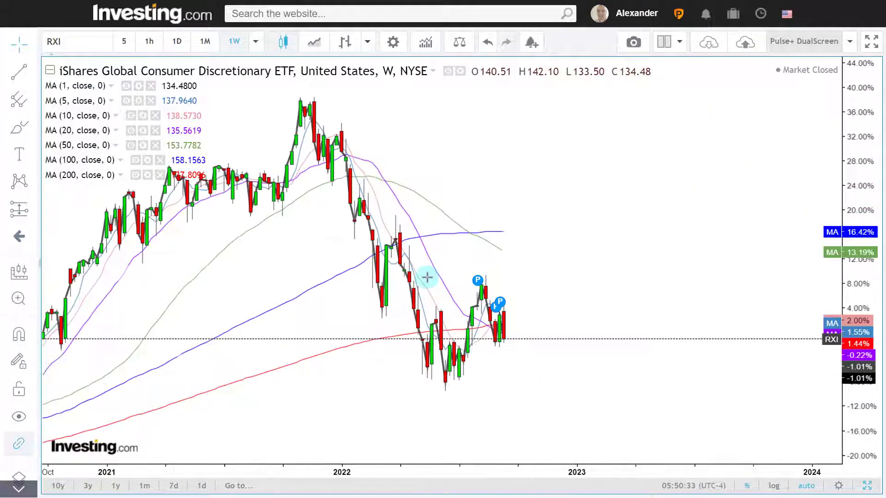
{"action": "left_click_drag", "start_coordinate": [302, 273], "coordinate": [489, 273]}
{"action": "scroll", "coordinate": [488, 272], "scroll_direction": "up", "scroll_amount": 5}
{"action": "mouse_move", "coordinate": [469, 379]}
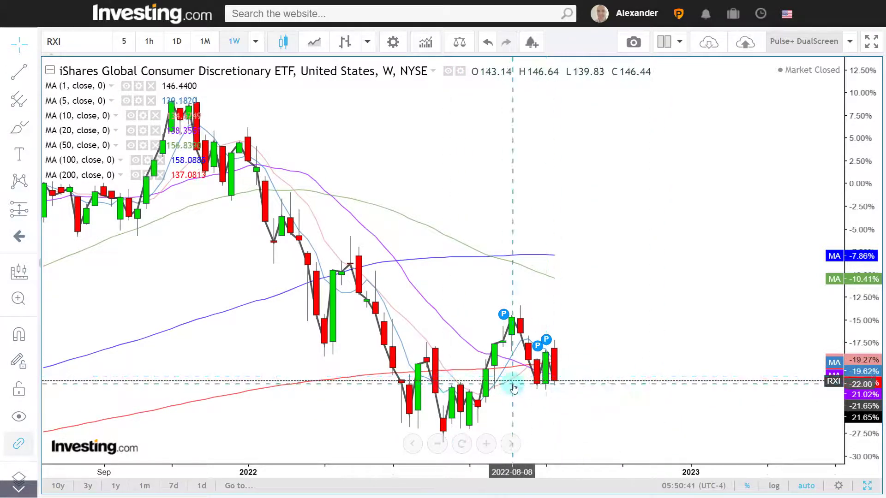
{"action": "scroll", "coordinate": [512, 381], "scroll_direction": "down", "scroll_amount": 4}
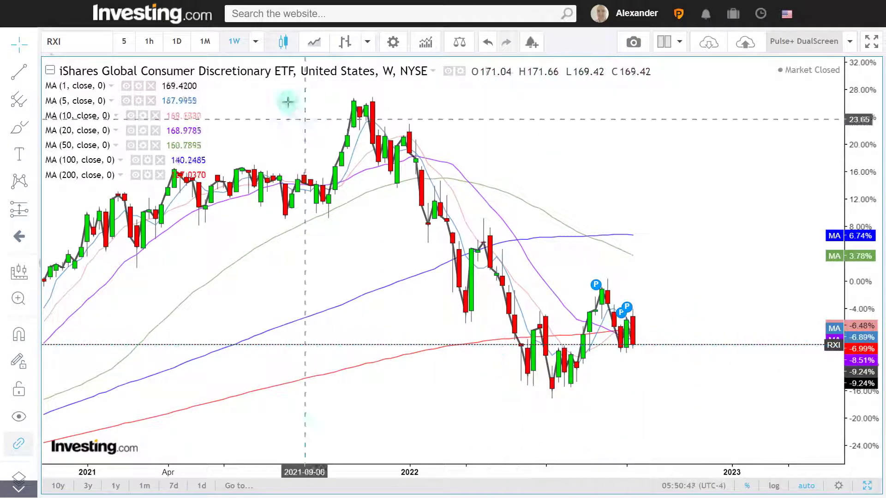
{"action": "left_click", "coordinate": [181, 48]}
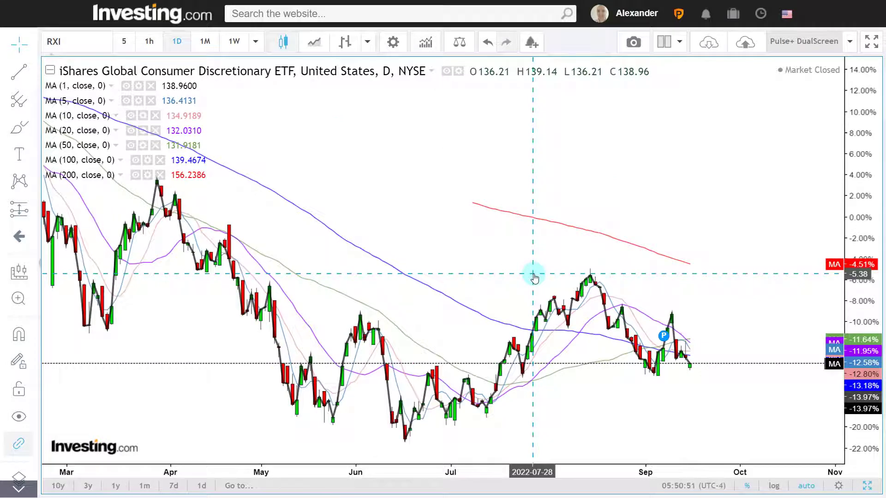
{"action": "scroll", "coordinate": [588, 272], "scroll_direction": "up", "scroll_amount": 3}
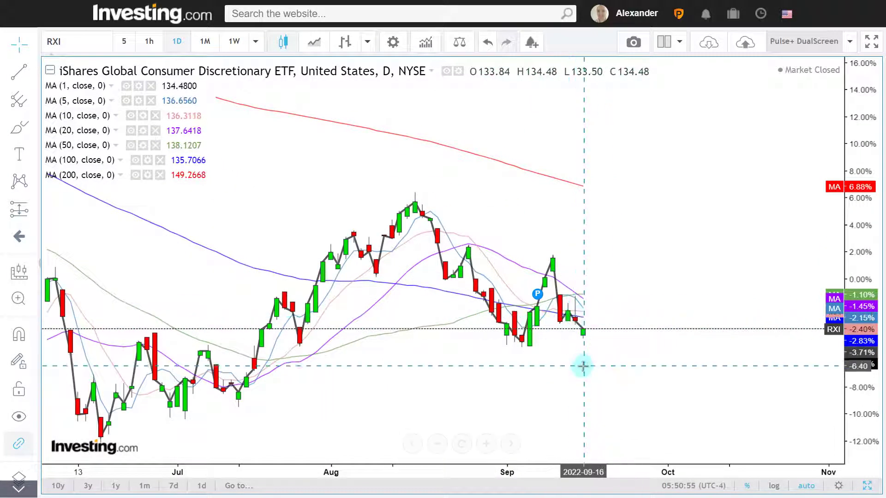
{"action": "scroll", "coordinate": [580, 365], "scroll_direction": "down", "scroll_amount": 3}
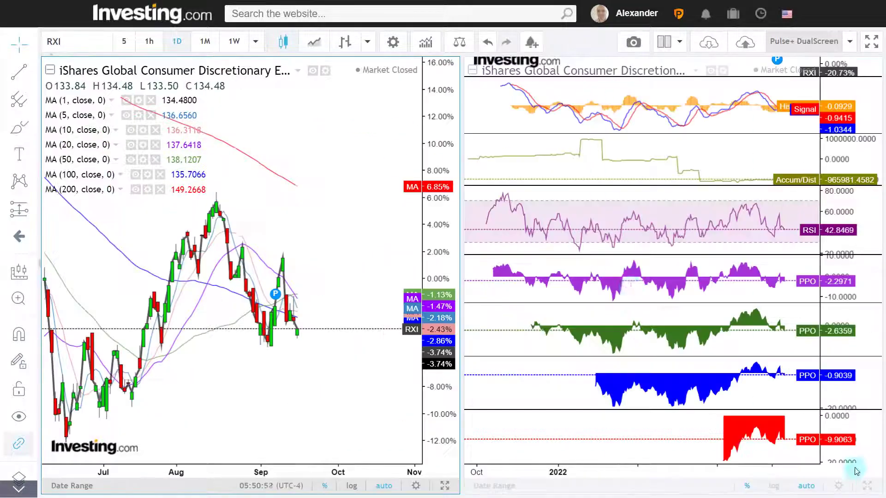
Flip both RXI charts to weekly and back to daily, then exit full screen
{"action": "left_click", "coordinate": [655, 170]}
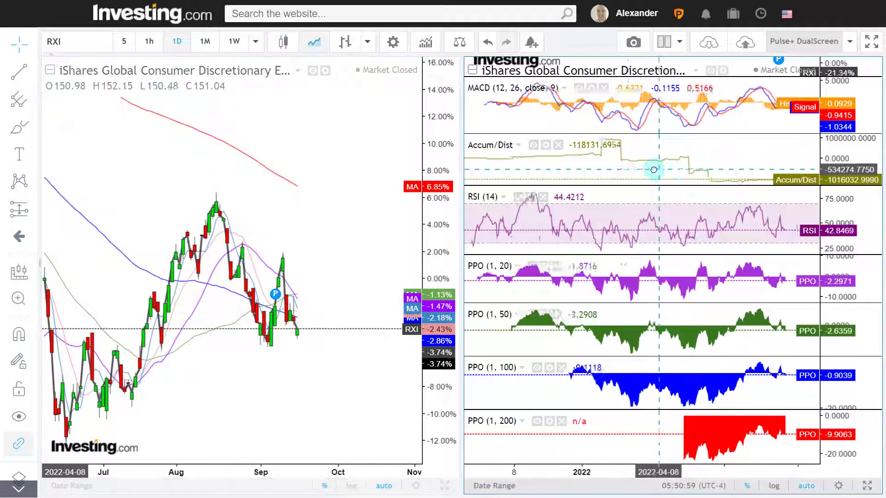
{"action": "left_click", "coordinate": [229, 47]}
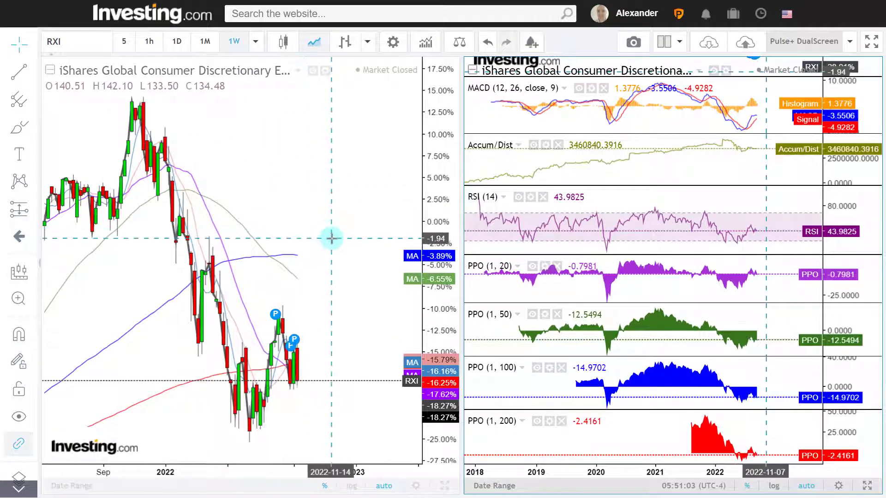
{"action": "left_click", "coordinate": [178, 46]}
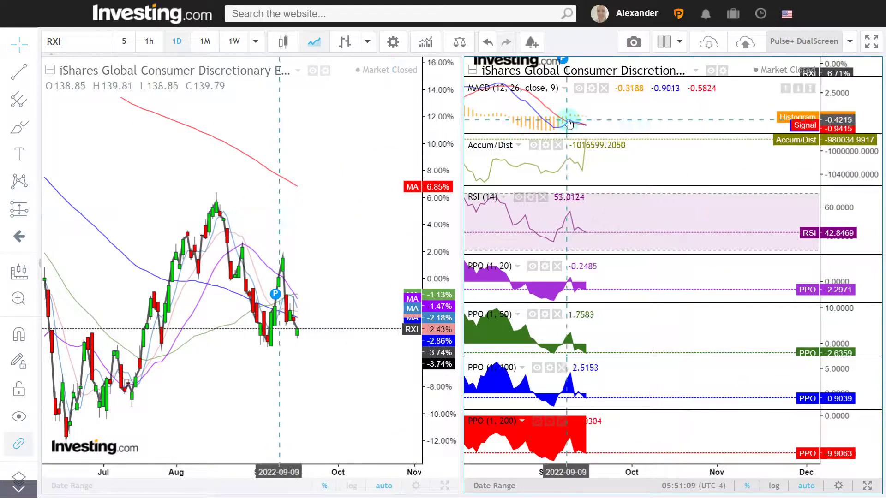
{"action": "left_click", "coordinate": [331, 204]}
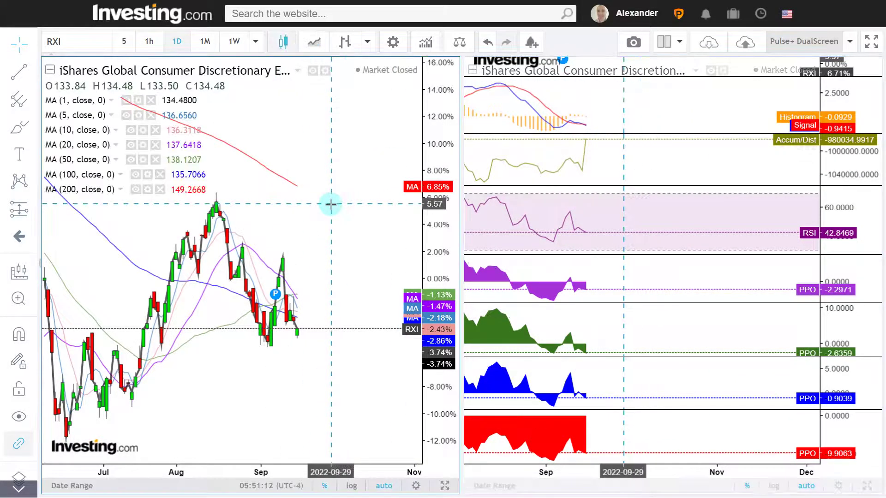
{"action": "key", "text": "F11"}
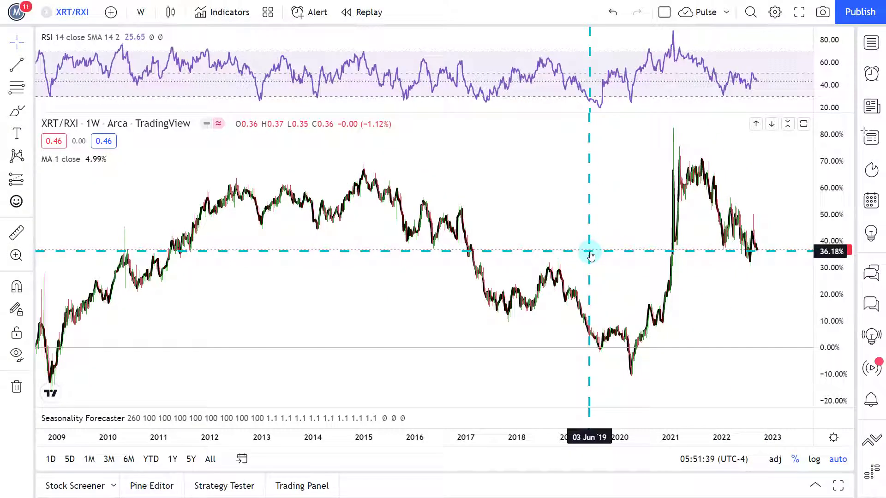
Put the XRT/RXI ratio on 1-day bars, collapsing RSI and expanding the Seasonality Forecaster pane
{"action": "scroll", "coordinate": [573, 235], "scroll_direction": "up", "scroll_amount": 3}
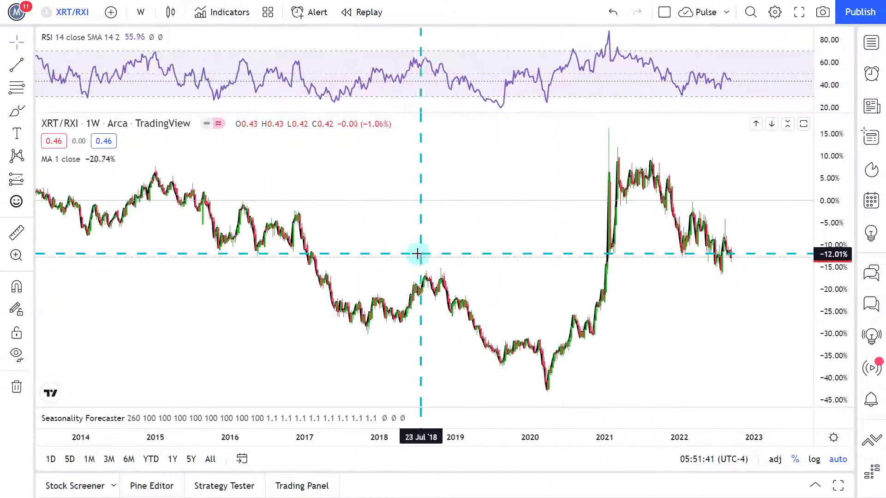
{"action": "scroll", "coordinate": [418, 254], "scroll_direction": "down", "scroll_amount": 2}
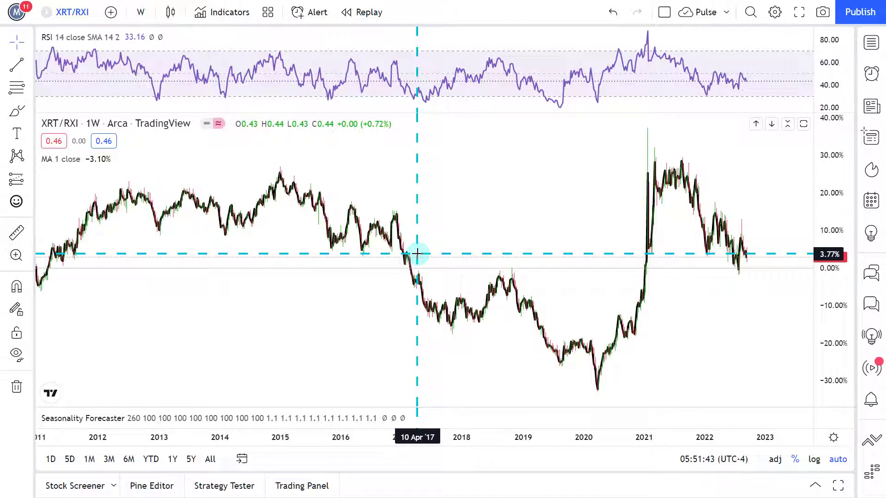
{"action": "scroll", "coordinate": [358, 259], "scroll_direction": "down", "scroll_amount": 4}
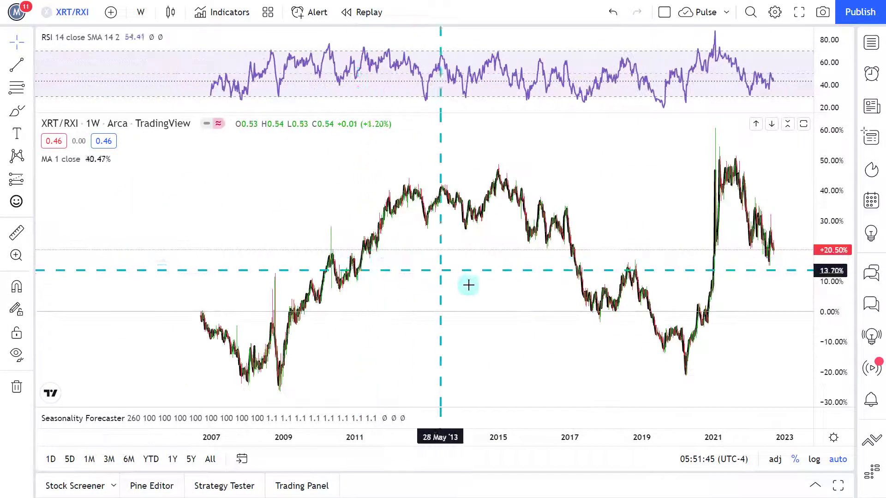
{"action": "scroll", "coordinate": [531, 323], "scroll_direction": "up", "scroll_amount": 4}
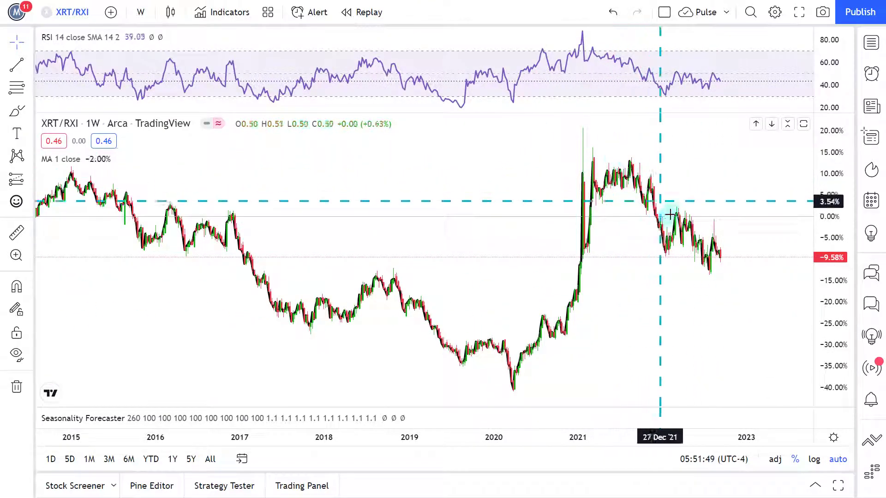
{"action": "scroll", "coordinate": [732, 272], "scroll_direction": "up", "scroll_amount": 3}
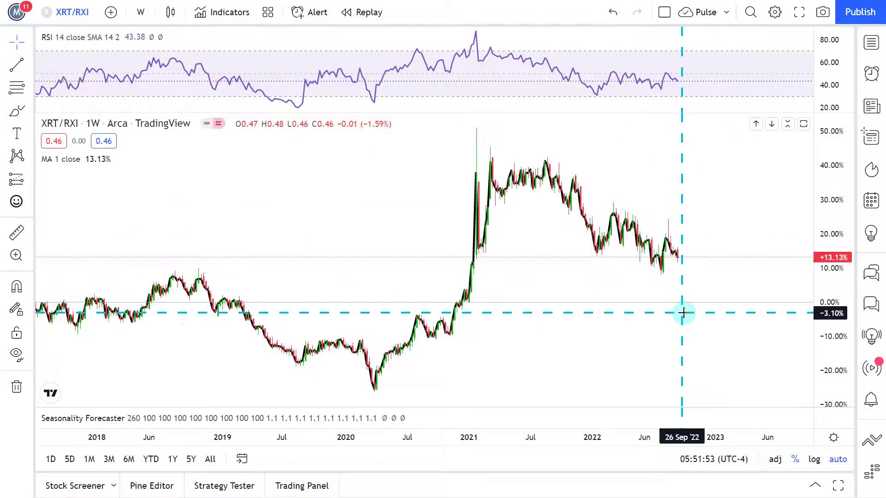
{"action": "scroll", "coordinate": [682, 313], "scroll_direction": "down", "scroll_amount": 3}
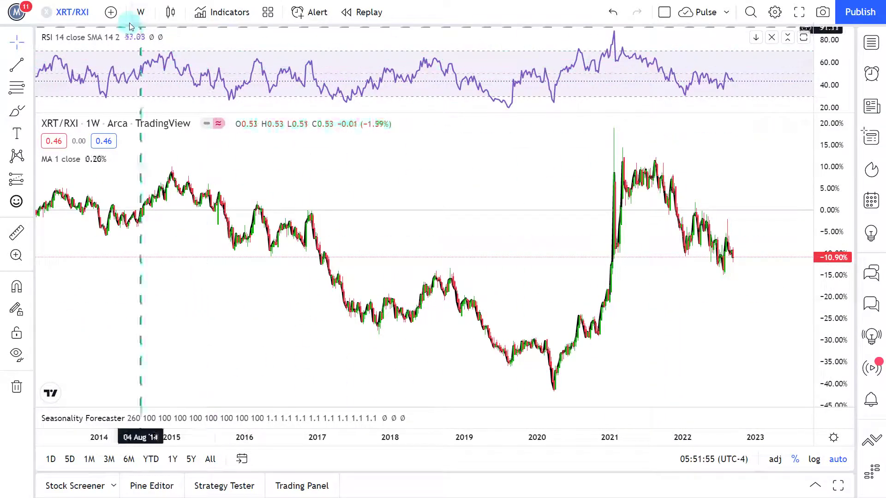
{"action": "left_click", "coordinate": [141, 14]}
{"action": "left_click", "coordinate": [184, 313]}
{"action": "left_click", "coordinate": [788, 37]}
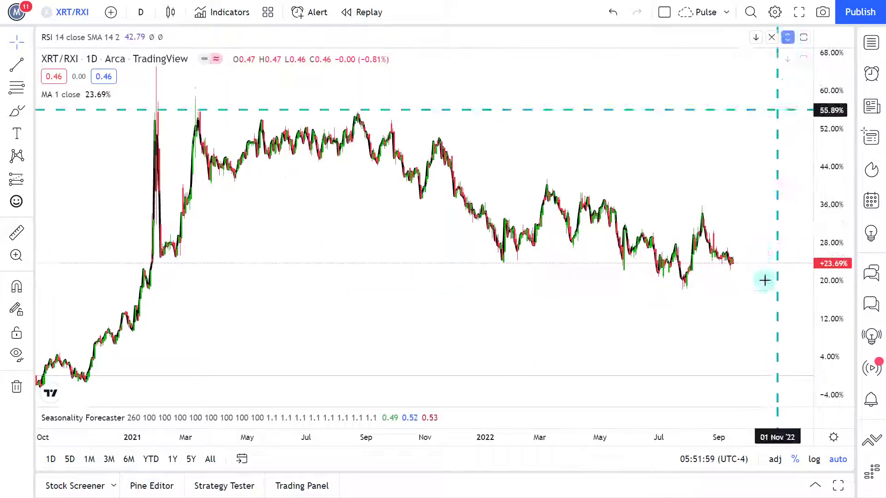
{"action": "left_click", "coordinate": [787, 418]}
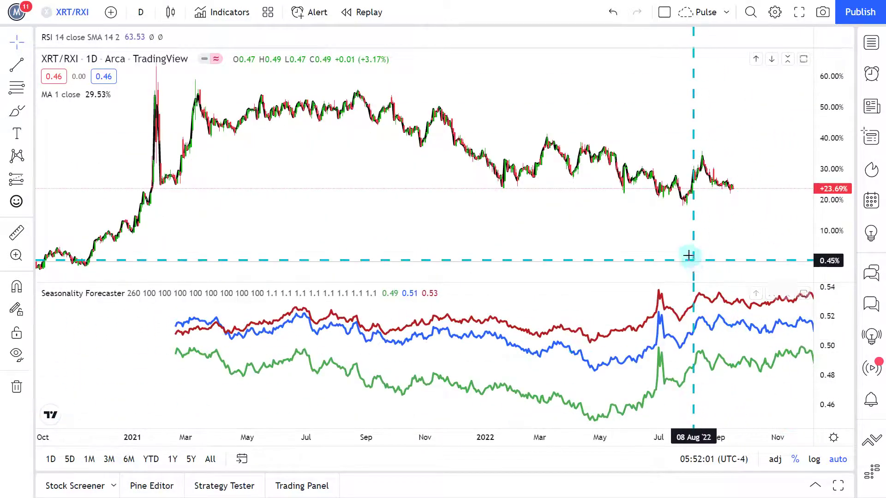
Return the XRT/RXI ratio to weekly candles, collapsing Seasonality Forecaster and restoring the RSI pane
{"action": "left_click_drag", "start_coordinate": [685, 251], "coordinate": [537, 262]}
{"action": "scroll", "coordinate": [536, 277], "scroll_direction": "up", "scroll_amount": 3}
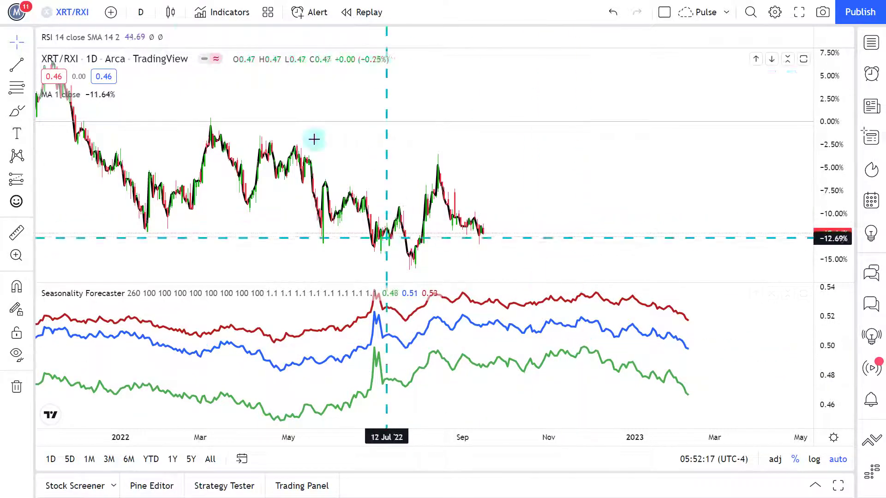
{"action": "left_click", "coordinate": [150, 19]}
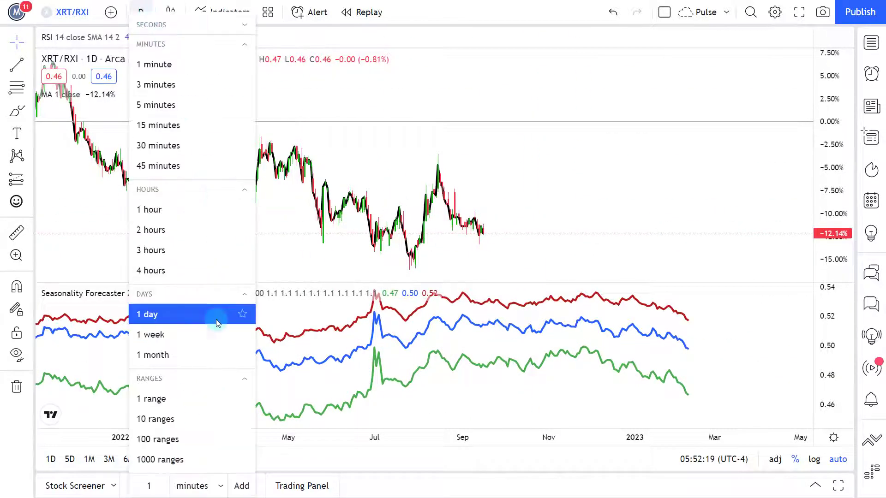
{"action": "left_click", "coordinate": [207, 335]}
{"action": "left_click", "coordinate": [787, 294]}
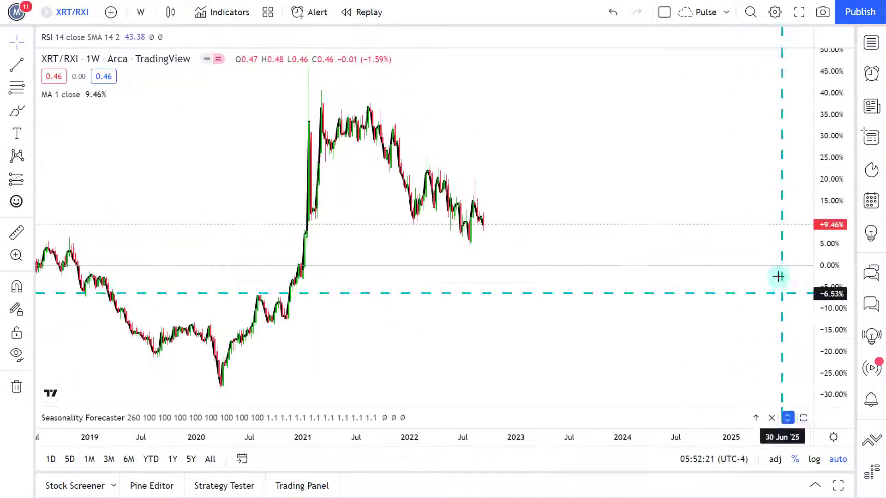
{"action": "left_click", "coordinate": [787, 37]}
Load the RXI/VT ratio chart and zoom its timeline
{"action": "scroll", "coordinate": [539, 206], "scroll_direction": "down", "scroll_amount": 5}
{"action": "type", "text": "RXI/VT"}
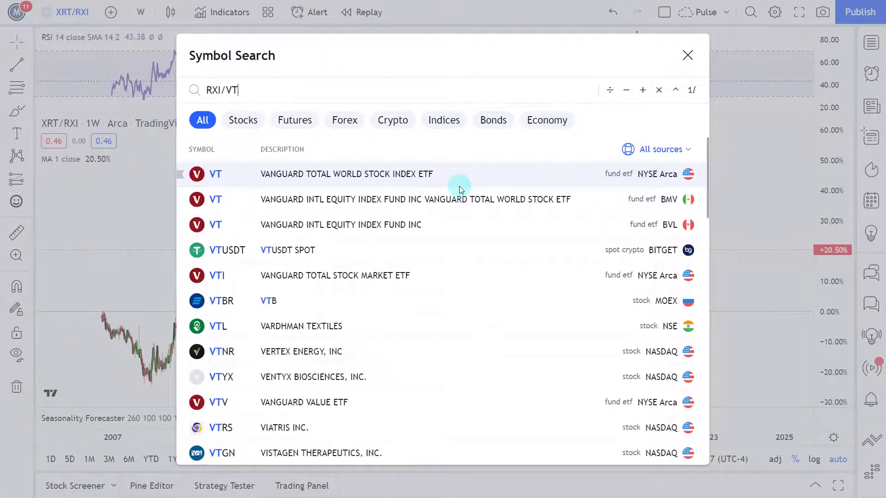
{"action": "key", "text": "Return"}
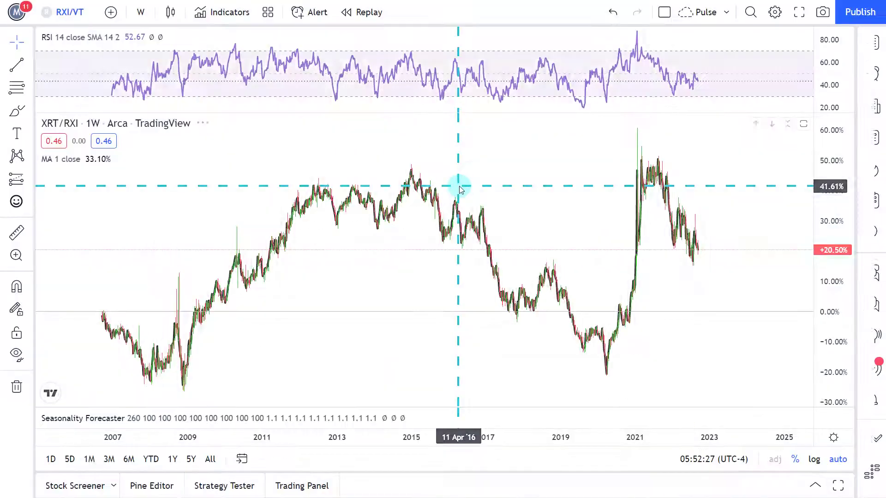
{"action": "scroll", "coordinate": [373, 275], "scroll_direction": "up", "scroll_amount": 3}
{"action": "scroll", "coordinate": [382, 289], "scroll_direction": "down", "scroll_amount": 3}
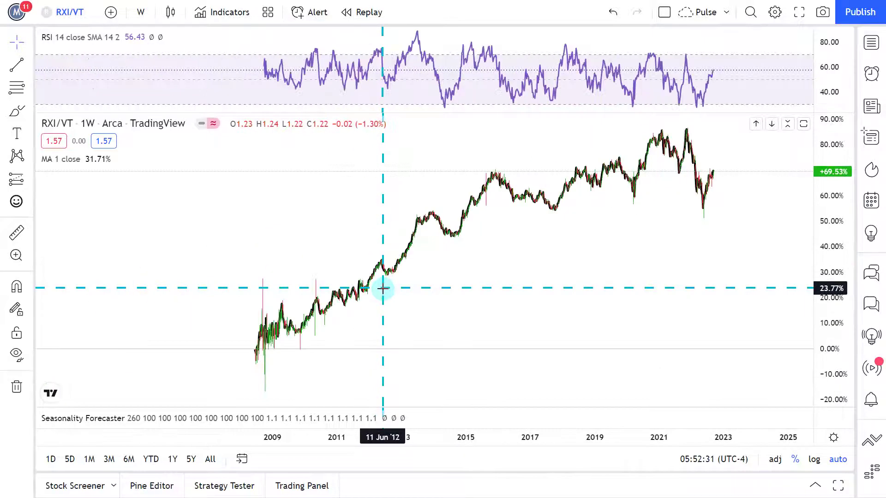
{"action": "scroll", "coordinate": [383, 289], "scroll_direction": "up", "scroll_amount": 3}
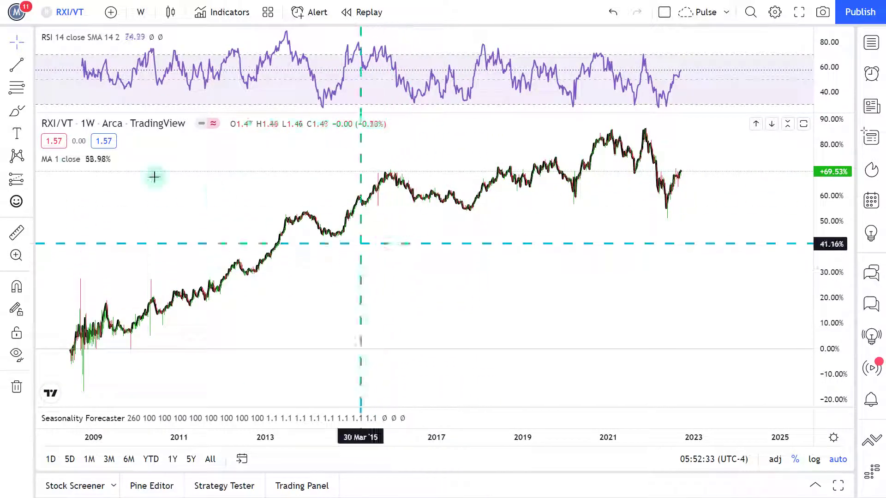
Start a Time Cycles drawing at the Sep 2014 low, then cancel it
{"action": "left_click", "coordinate": [27, 156]}
{"action": "left_click", "coordinate": [128, 457]}
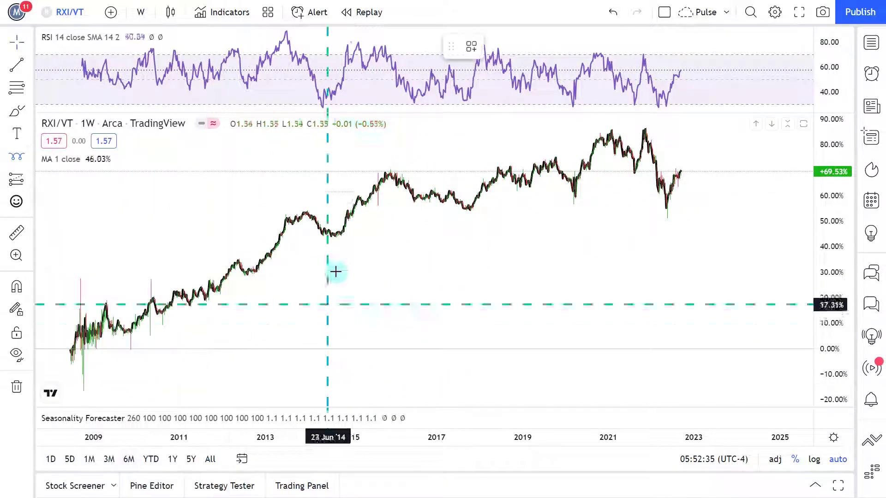
{"action": "left_click", "coordinate": [338, 236]}
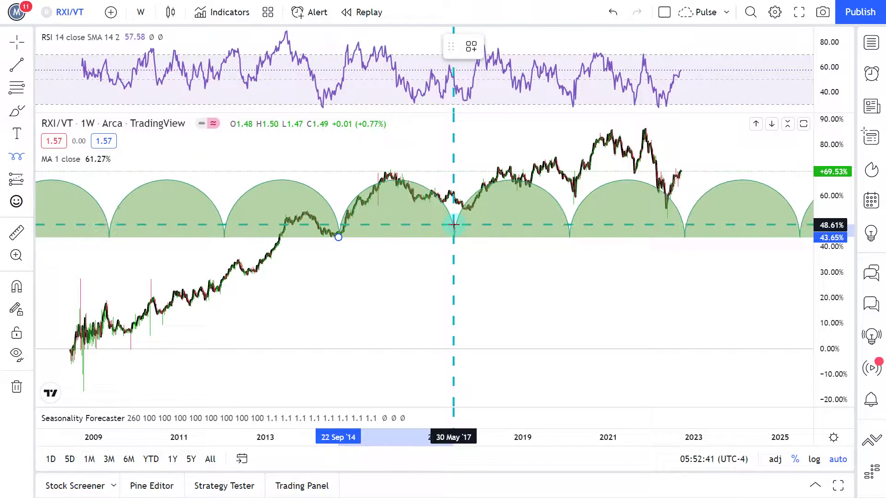
{"action": "key", "text": "Escape"}
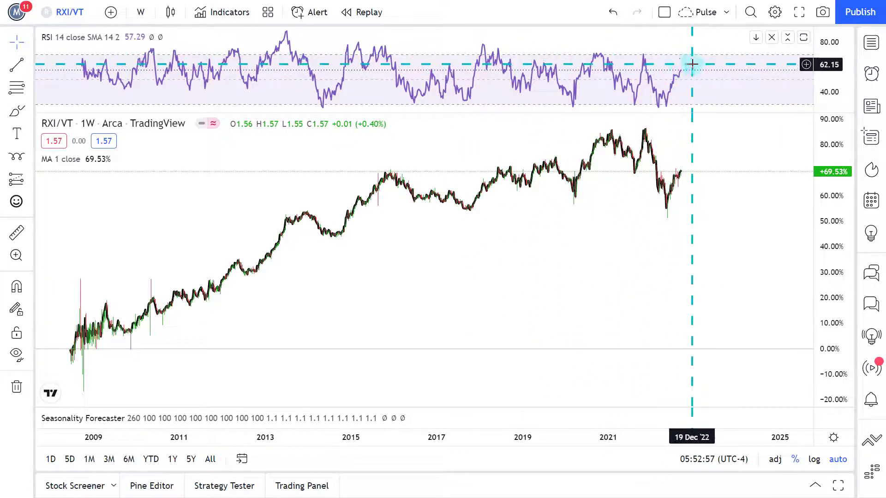
{"action": "left_click", "coordinate": [141, 12]}
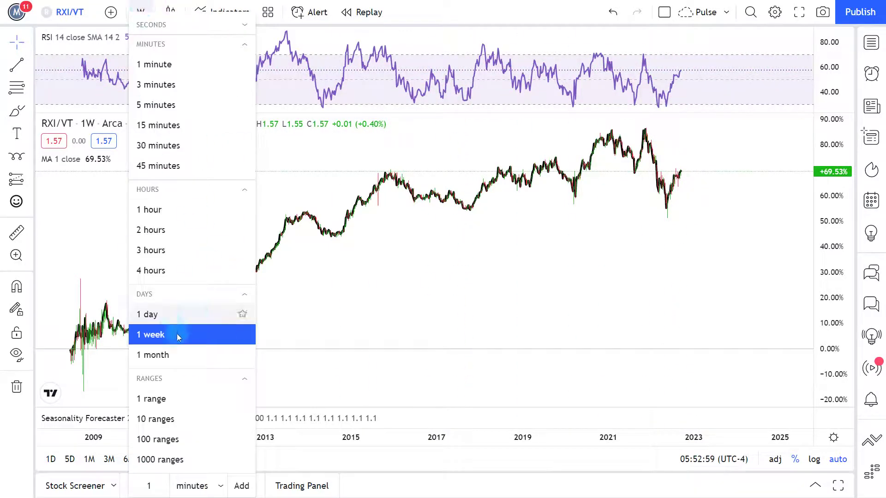
Show RXI/VT on daily candles with RSI collapsed and the Seasonality Forecaster pane expanded
{"action": "left_click", "coordinate": [170, 314]}
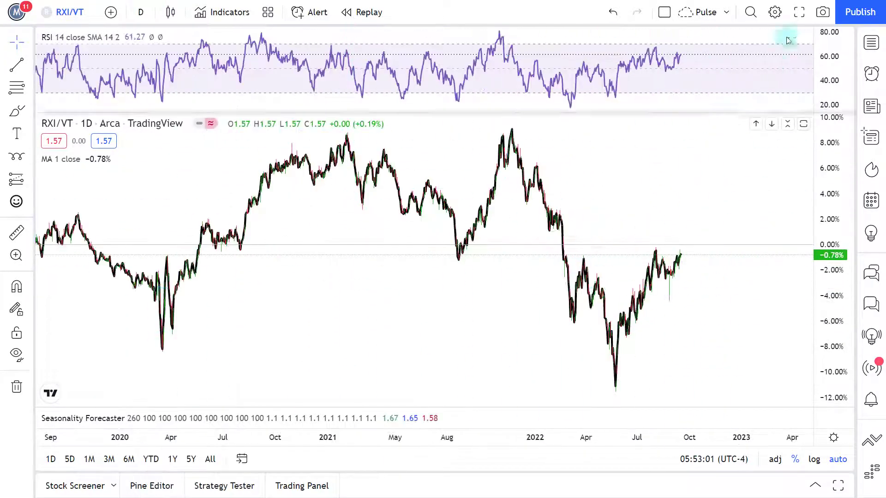
{"action": "left_click", "coordinate": [803, 37]}
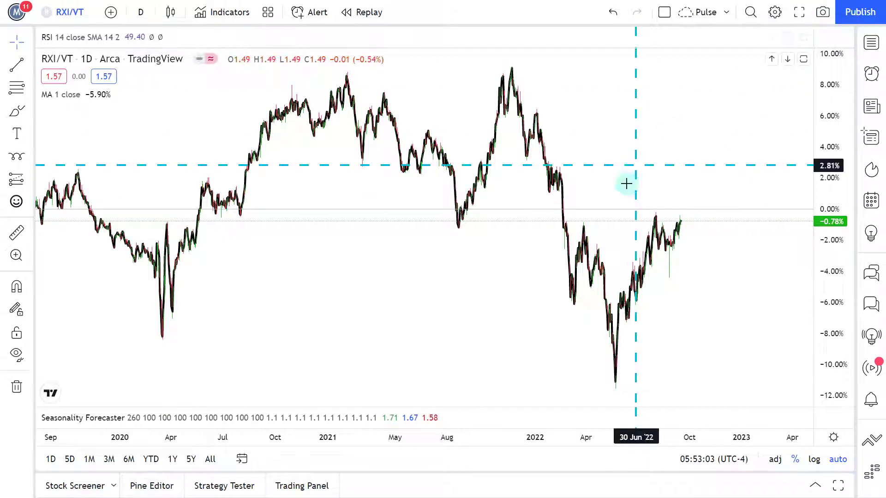
{"action": "left_click", "coordinate": [787, 418]}
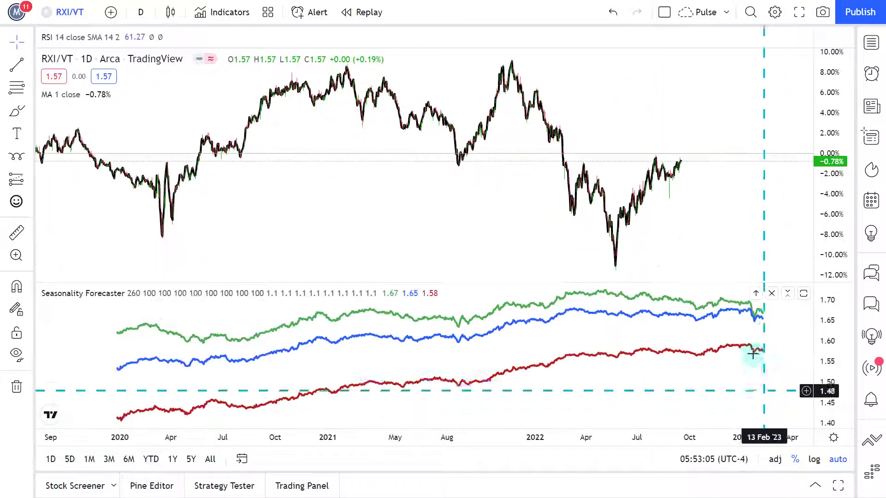
{"action": "scroll", "coordinate": [714, 262], "scroll_direction": "up", "scroll_amount": 5}
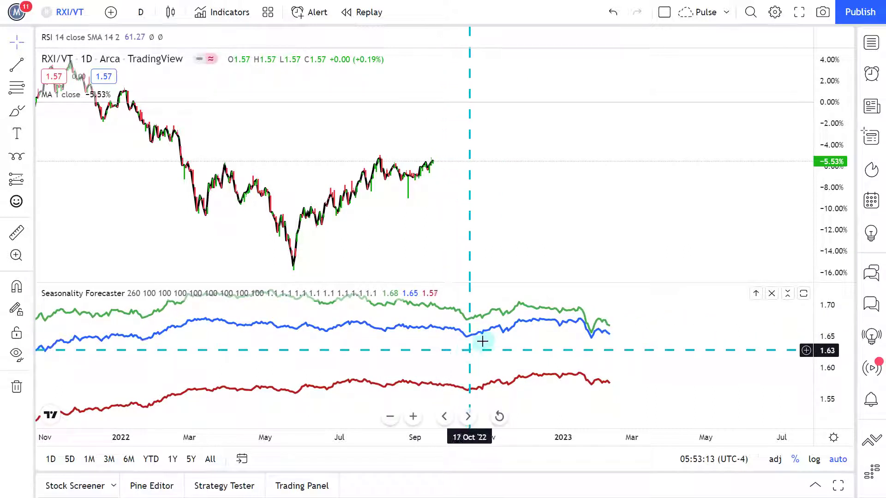
{"action": "scroll", "coordinate": [513, 234], "scroll_direction": "down", "scroll_amount": 5}
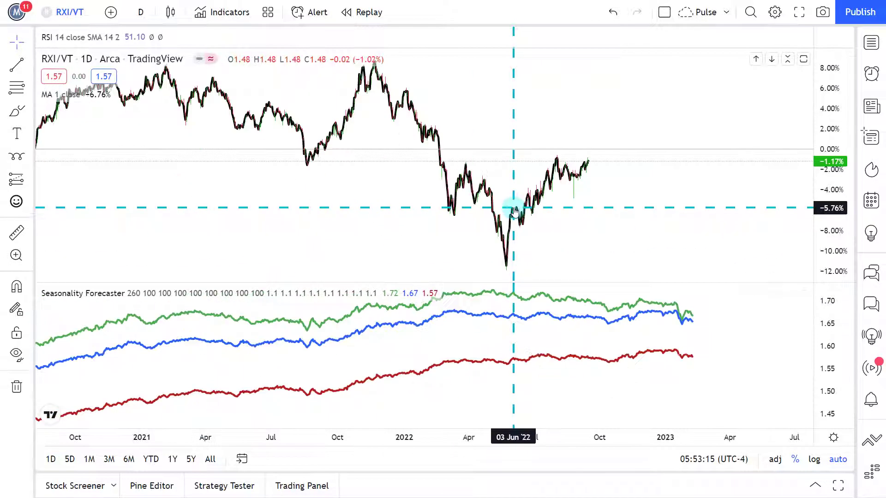
{"action": "scroll", "coordinate": [568, 213], "scroll_direction": "down", "scroll_amount": 4}
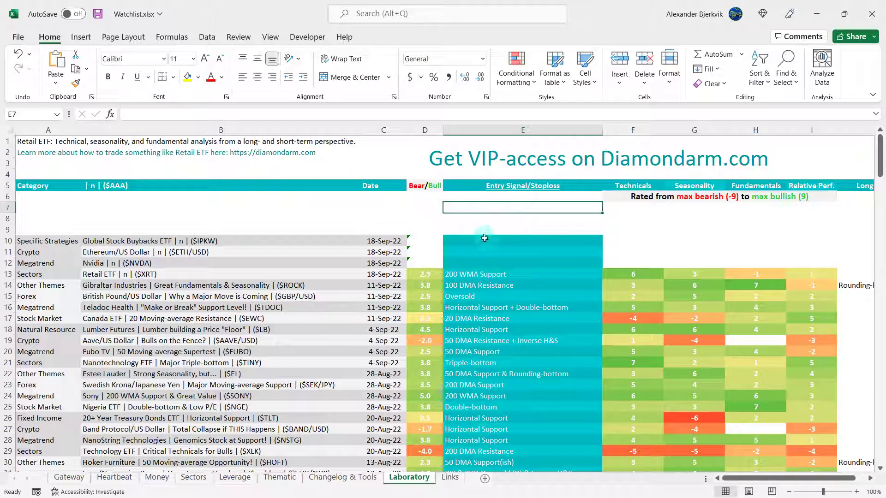
Check the Retail ETF cells D13, D7, E5, E8 and E7 on the Laboratory sheet
{"action": "left_click", "coordinate": [421, 274]}
{"action": "left_click", "coordinate": [425, 210]}
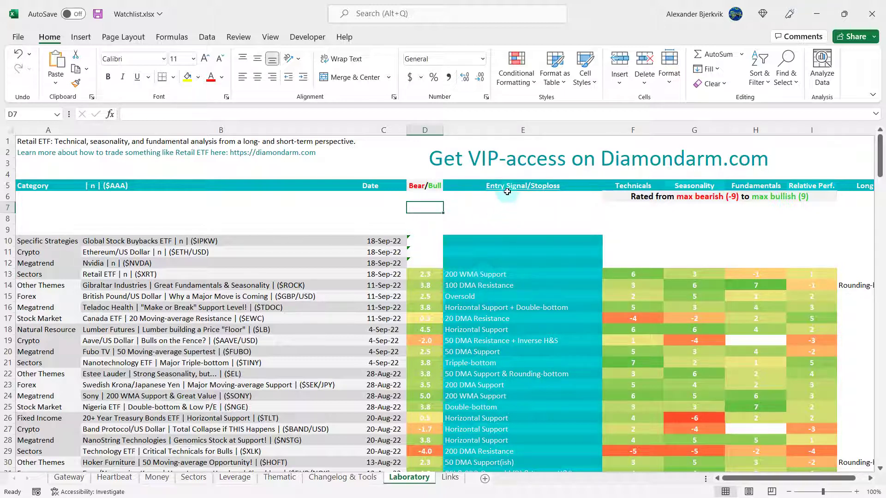
{"action": "left_click", "coordinate": [508, 189]}
{"action": "left_click", "coordinate": [491, 219]}
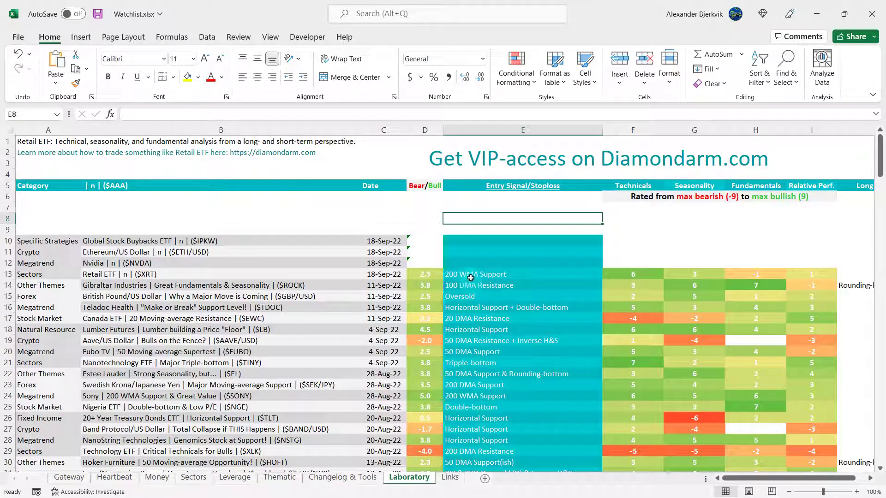
{"action": "left_click", "coordinate": [489, 204]}
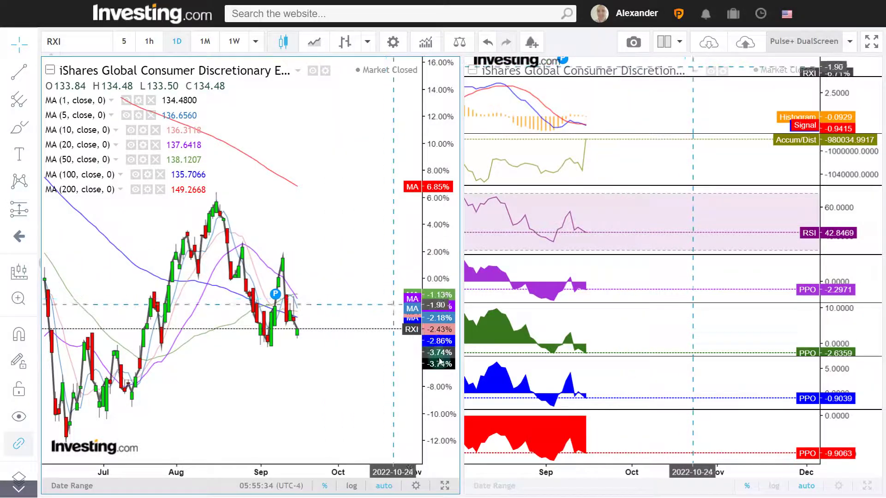
Show RXI on weekly candles with the left chart expanded to full width
{"action": "left_click", "coordinate": [233, 41]}
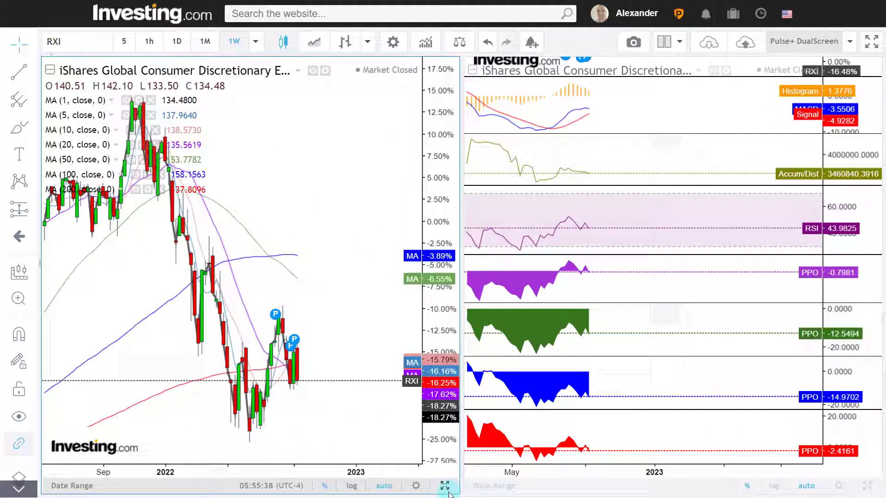
{"action": "left_click", "coordinate": [445, 488]}
{"action": "scroll", "coordinate": [512, 254], "scroll_direction": "down", "scroll_amount": 3}
{"action": "scroll", "coordinate": [446, 181], "scroll_direction": "up", "scroll_amount": 1}
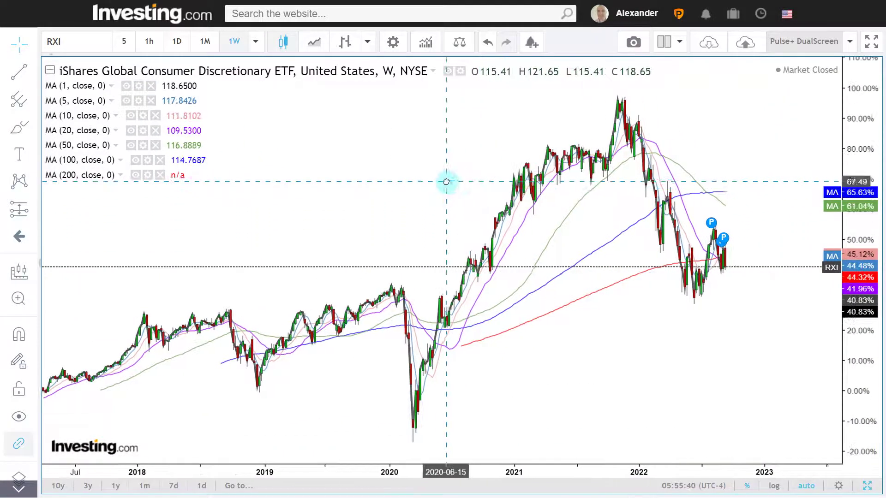
{"action": "left_click_drag", "start_coordinate": [446, 181], "coordinate": [449, 182]}
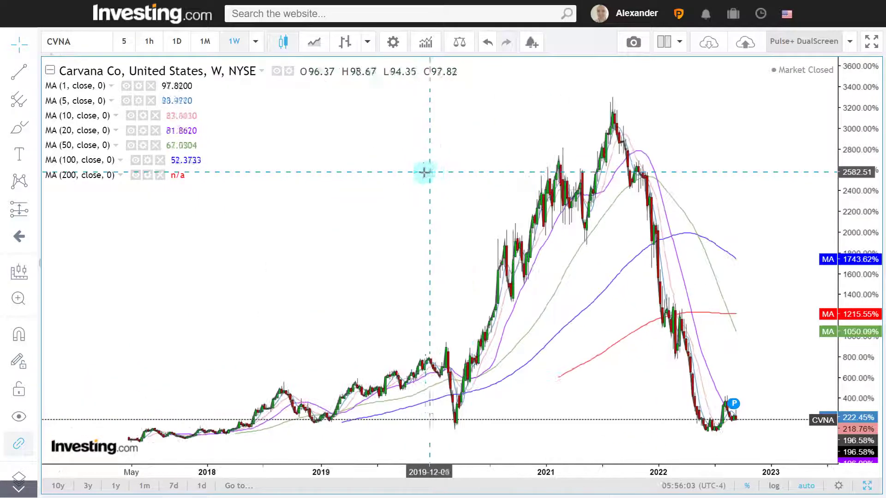
Draw a yellow arrow pointing at Carvana's 2020 low on the weekly chart
{"action": "scroll", "coordinate": [361, 185], "scroll_direction": "down", "scroll_amount": 3}
{"action": "scroll", "coordinate": [361, 186], "scroll_direction": "up", "scroll_amount": 3}
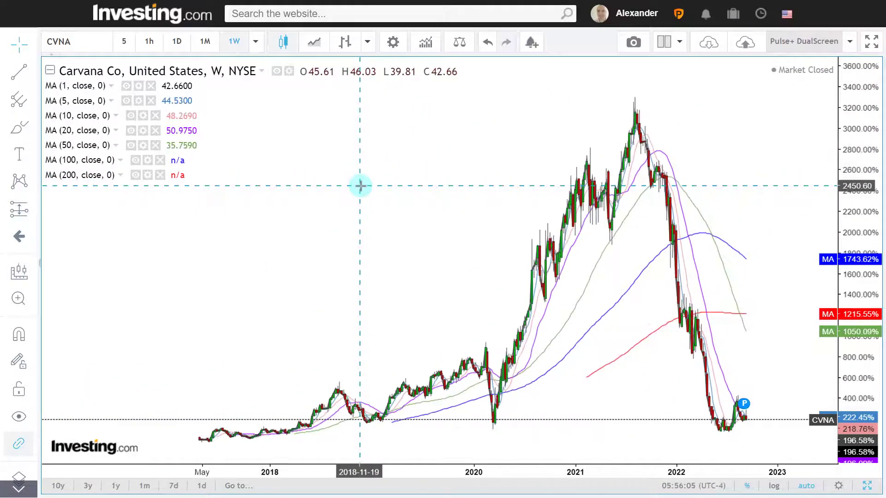
{"action": "scroll", "coordinate": [360, 186], "scroll_direction": "up", "scroll_amount": 2}
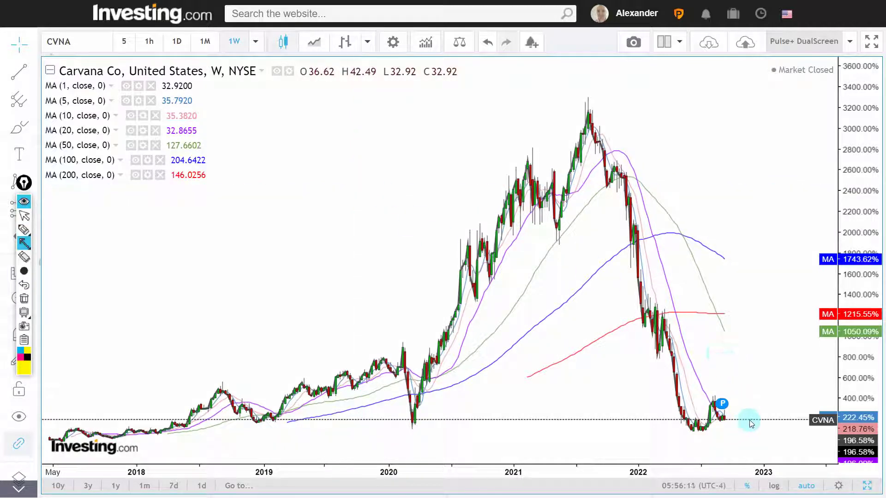
{"action": "left_click_drag", "start_coordinate": [753, 423], "coordinate": [417, 425]}
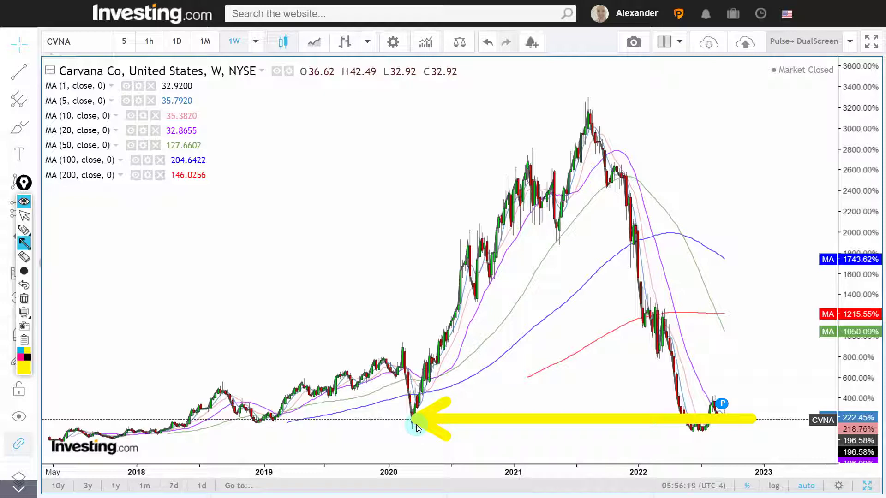
{"action": "left_click_drag", "start_coordinate": [416, 425], "coordinate": [200, 417]}
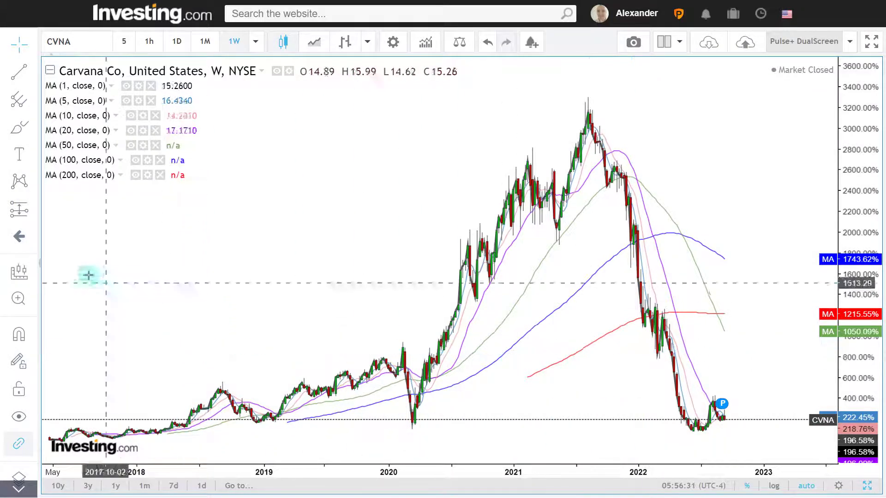
Start a date-and-price range measurement from the March 2020 low, then cancel it
{"action": "left_click", "coordinate": [18, 209]}
{"action": "left_click", "coordinate": [111, 346]}
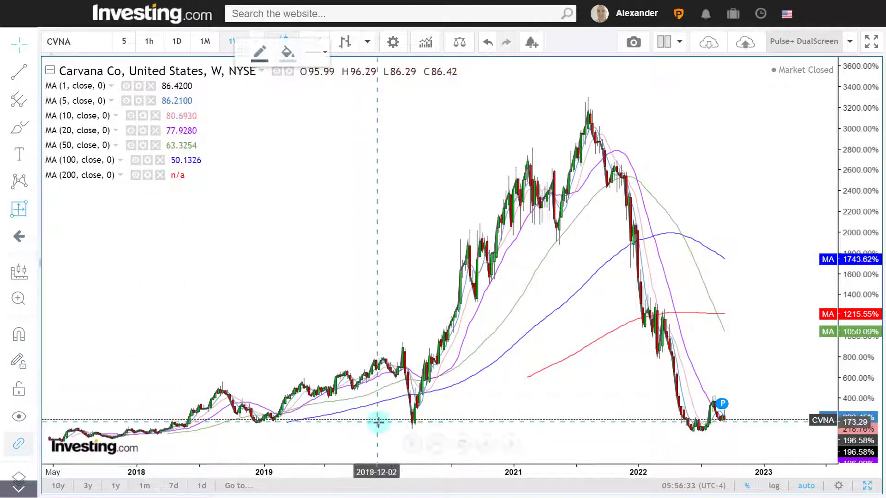
{"action": "left_click", "coordinate": [412, 419]}
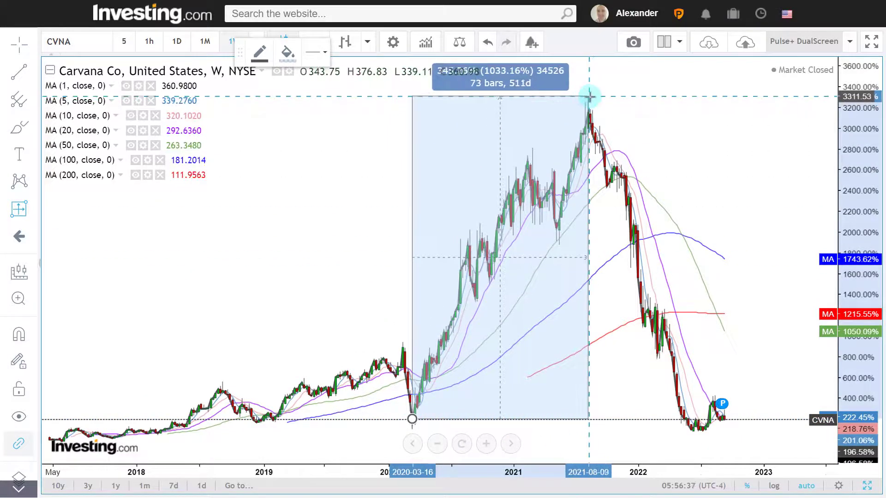
{"action": "key", "text": "Escape"}
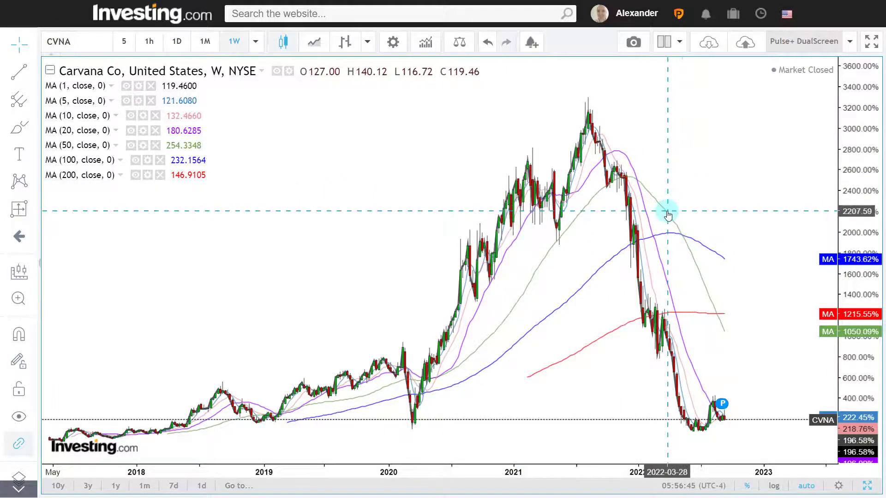
Switch the Carvana chart from weekly to 1D daily candles
{"action": "scroll", "coordinate": [669, 212], "scroll_direction": "up", "scroll_amount": 5}
{"action": "scroll", "coordinate": [531, 232], "scroll_direction": "down", "scroll_amount": 5}
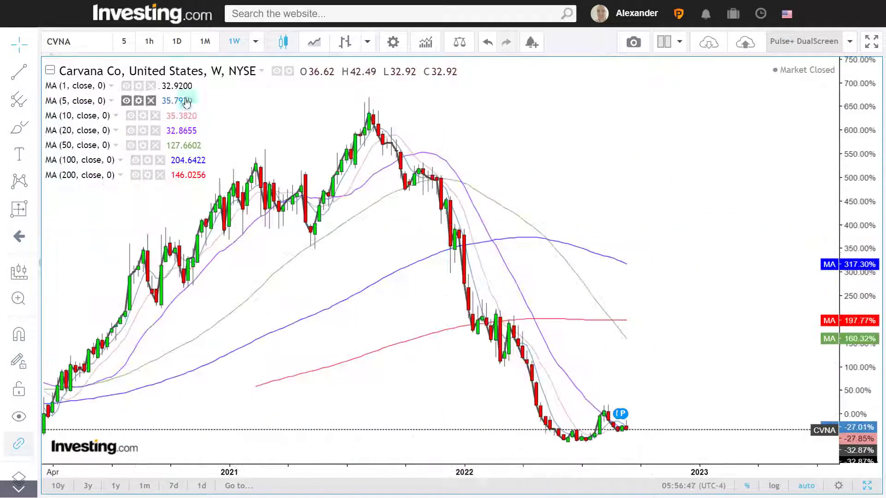
{"action": "left_click", "coordinate": [177, 41]}
Pan and zoom the daily CVNA chart around July–August, briefly checking the weekly view
{"action": "scroll", "coordinate": [277, 249], "scroll_direction": "up", "scroll_amount": 5}
{"action": "left_click_drag", "start_coordinate": [289, 255], "coordinate": [553, 273]}
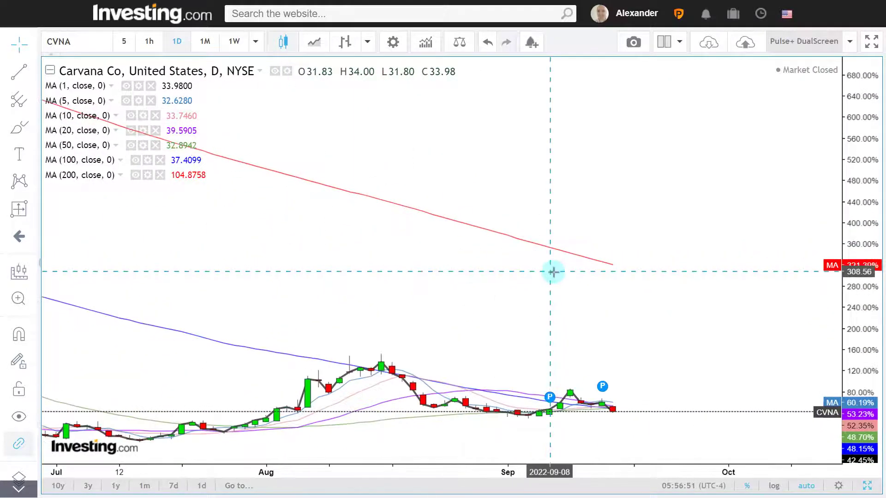
{"action": "scroll", "coordinate": [553, 272], "scroll_direction": "down", "scroll_amount": 2}
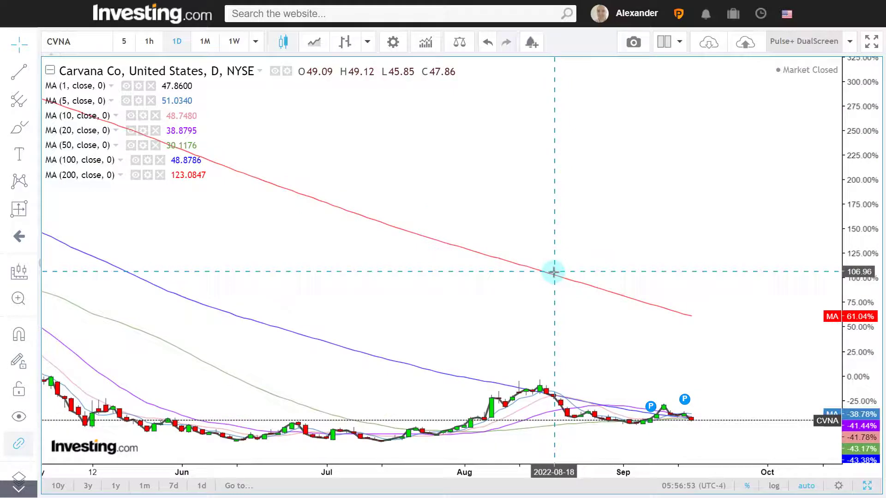
{"action": "scroll", "coordinate": [553, 272], "scroll_direction": "up", "scroll_amount": 2}
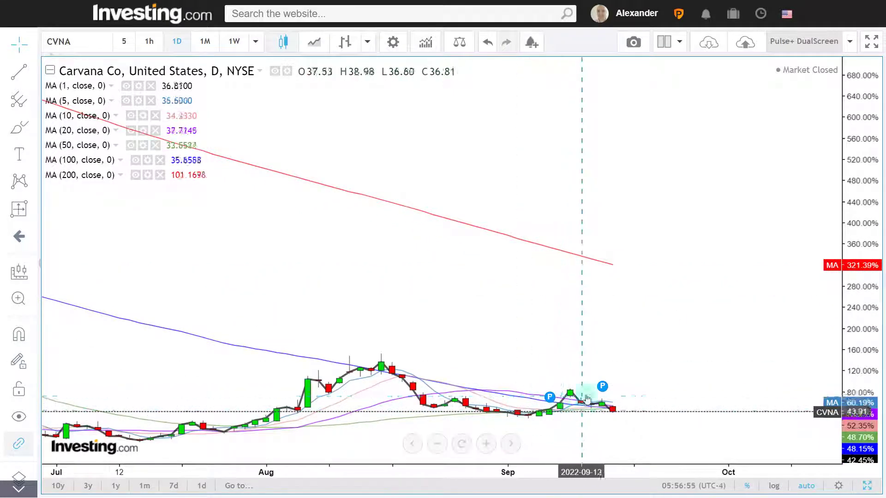
{"action": "scroll", "coordinate": [615, 410], "scroll_direction": "up", "scroll_amount": 2}
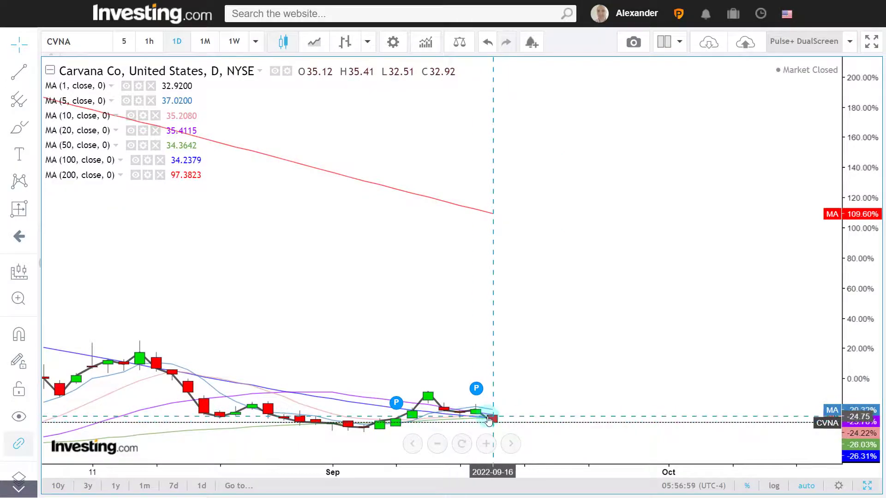
{"action": "scroll", "coordinate": [489, 421], "scroll_direction": "down", "scroll_amount": 2}
{"action": "scroll", "coordinate": [484, 423], "scroll_direction": "down", "scroll_amount": 3}
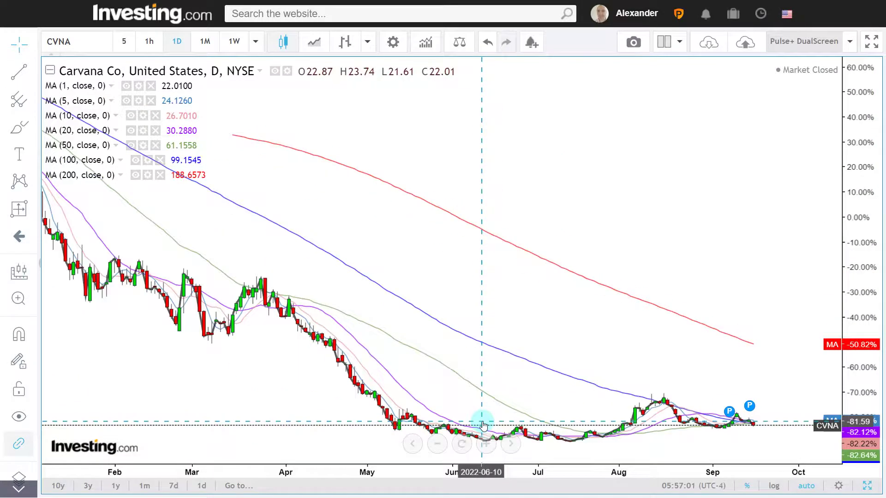
{"action": "scroll", "coordinate": [485, 423], "scroll_direction": "up", "scroll_amount": 3}
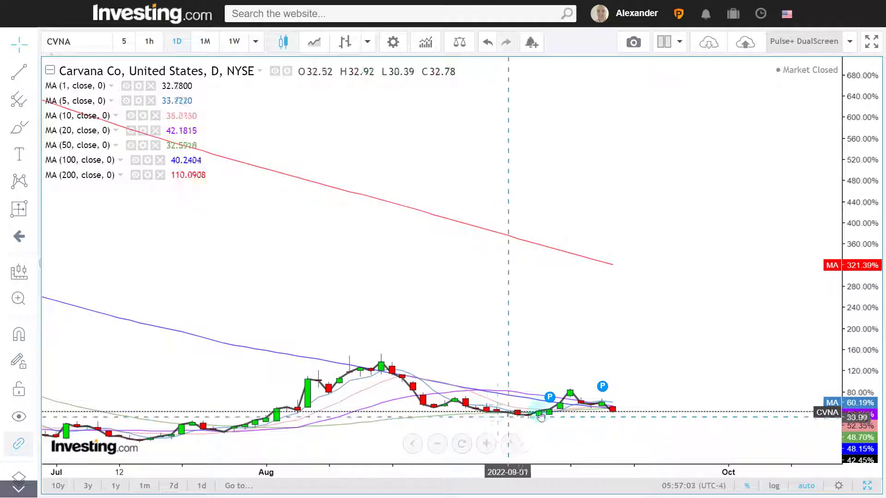
{"action": "left_click", "coordinate": [234, 42]}
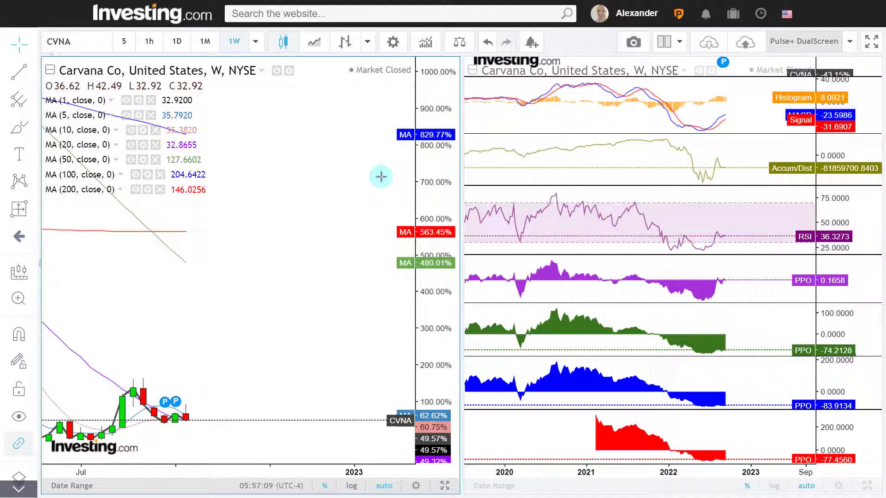
{"action": "left_click", "coordinate": [177, 41]}
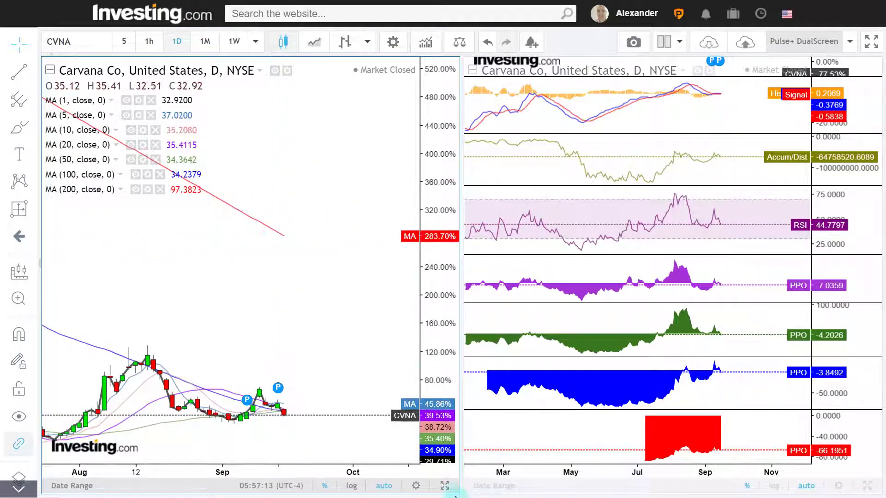
Expand the left chart to full width and set it to weekly candles
{"action": "left_click", "coordinate": [445, 486]}
{"action": "scroll", "coordinate": [409, 322], "scroll_direction": "down", "scroll_amount": 5}
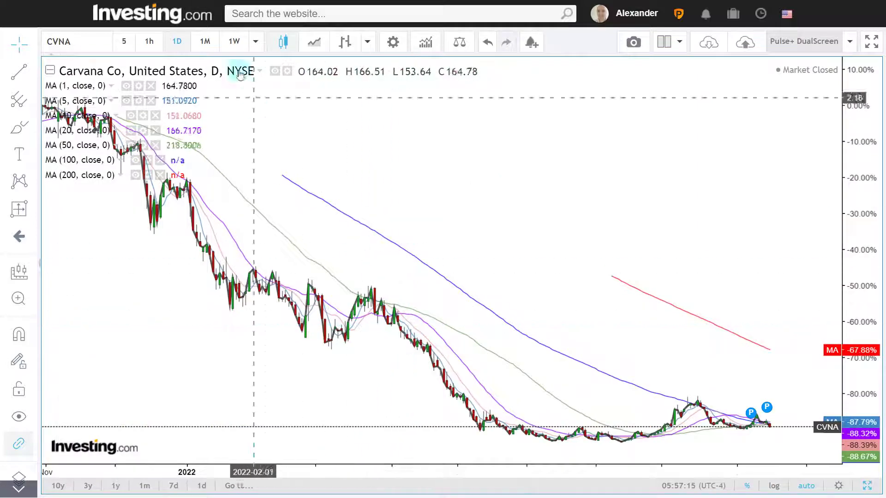
{"action": "left_click", "coordinate": [217, 44]}
{"action": "left_click", "coordinate": [233, 41]}
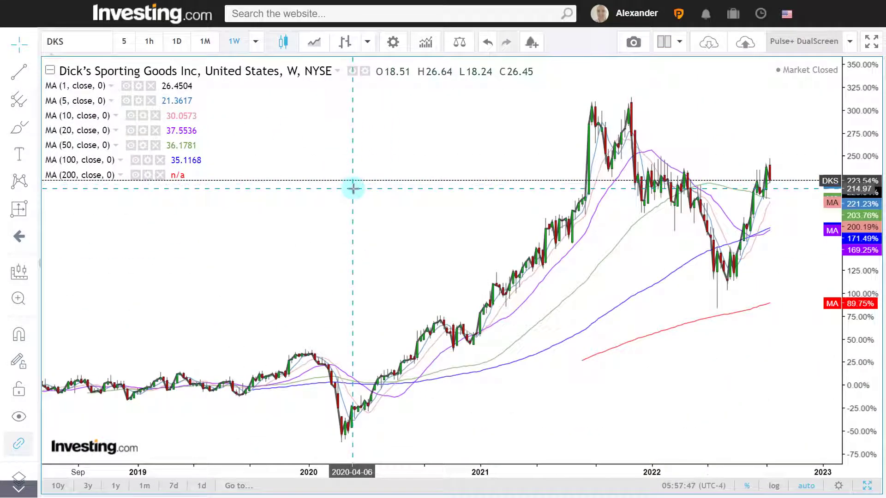
{"action": "scroll", "coordinate": [353, 188], "scroll_direction": "down", "scroll_amount": 8}
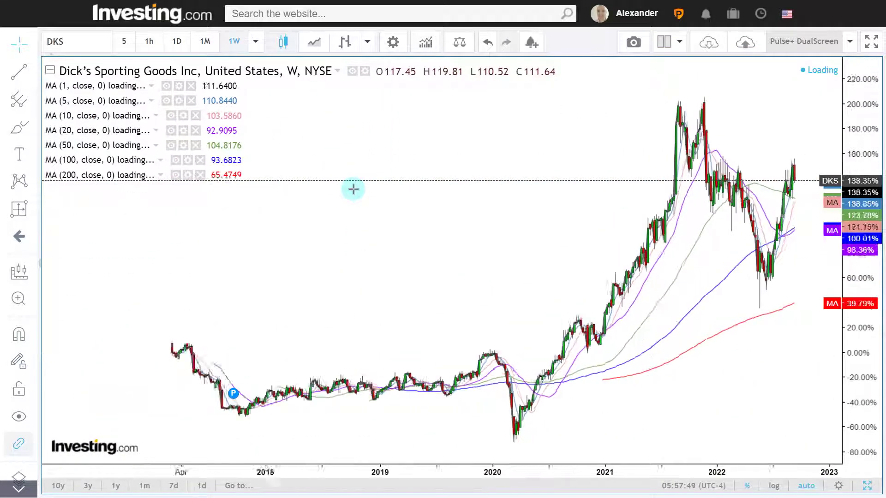
{"action": "scroll", "coordinate": [353, 190], "scroll_direction": "down", "scroll_amount": 3}
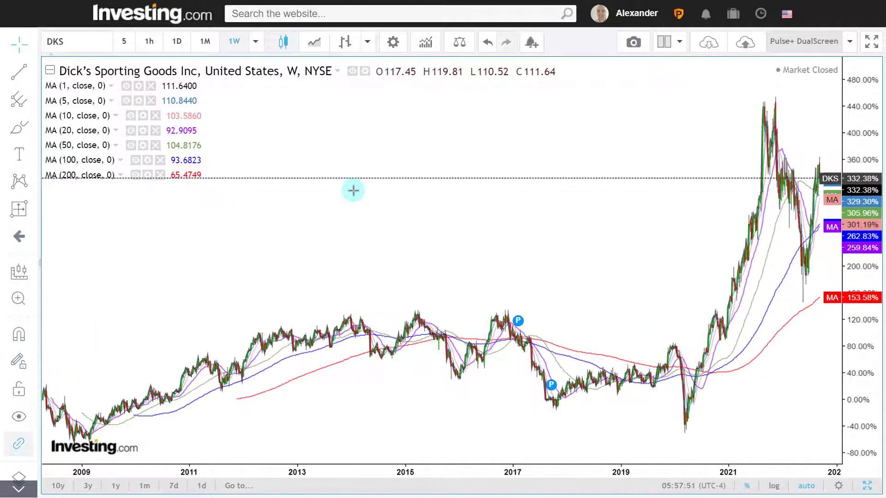
{"action": "scroll", "coordinate": [353, 190], "scroll_direction": "up", "scroll_amount": 10}
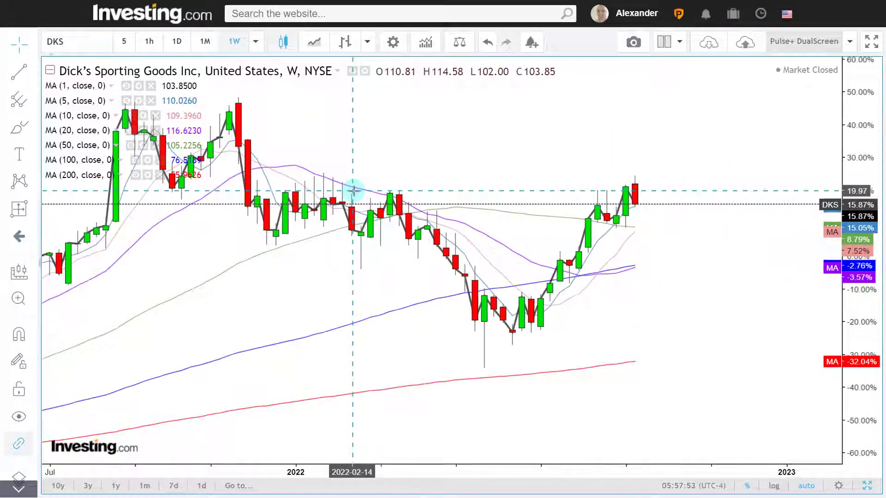
{"action": "left_click", "coordinate": [179, 39]}
{"action": "scroll", "coordinate": [401, 236], "scroll_direction": "down", "scroll_amount": 5}
{"action": "left_click_drag", "start_coordinate": [683, 178], "coordinate": [586, 174]}
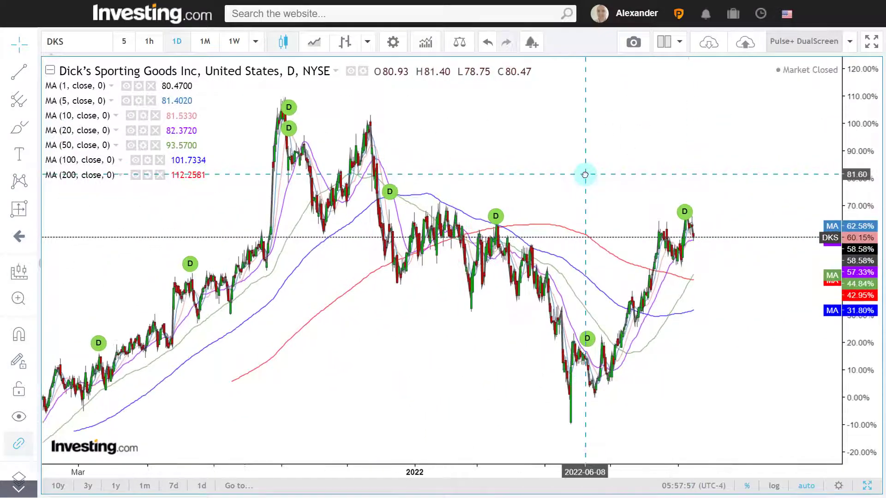
{"action": "scroll", "coordinate": [586, 175], "scroll_direction": "up", "scroll_amount": 2}
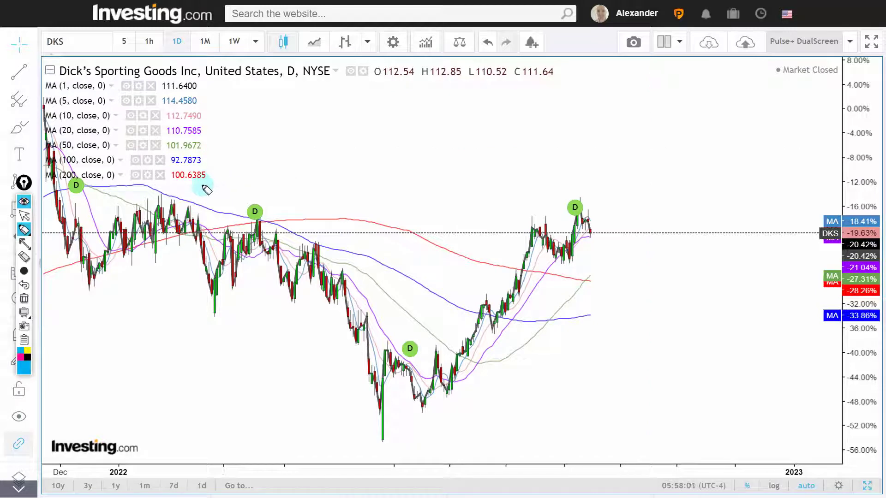
{"action": "mouse_move", "coordinate": [199, 190]}
{"action": "left_mouse_down"}
{"action": "mouse_move", "coordinate": [209, 227]}
{"action": "mouse_move", "coordinate": [310, 244]}
{"action": "mouse_move", "coordinate": [413, 364]}
{"action": "mouse_move", "coordinate": [477, 310]}
{"action": "mouse_move", "coordinate": [526, 221]}
{"action": "mouse_move", "coordinate": [565, 236]}
{"action": "mouse_move", "coordinate": [595, 218]}
{"action": "left_mouse_up"}
{"action": "mouse_move", "coordinate": [406, 220]}
{"action": "left_mouse_down"}
{"action": "mouse_move", "coordinate": [548, 142]}
{"action": "mouse_move", "coordinate": [516, 186]}
{"action": "left_mouse_up"}
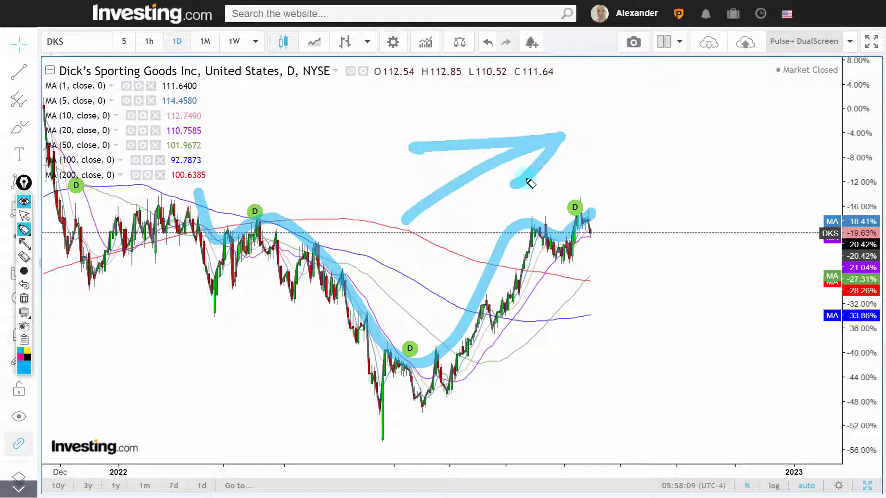
{"action": "scroll", "coordinate": [462, 221], "scroll_direction": "down", "scroll_amount": 5}
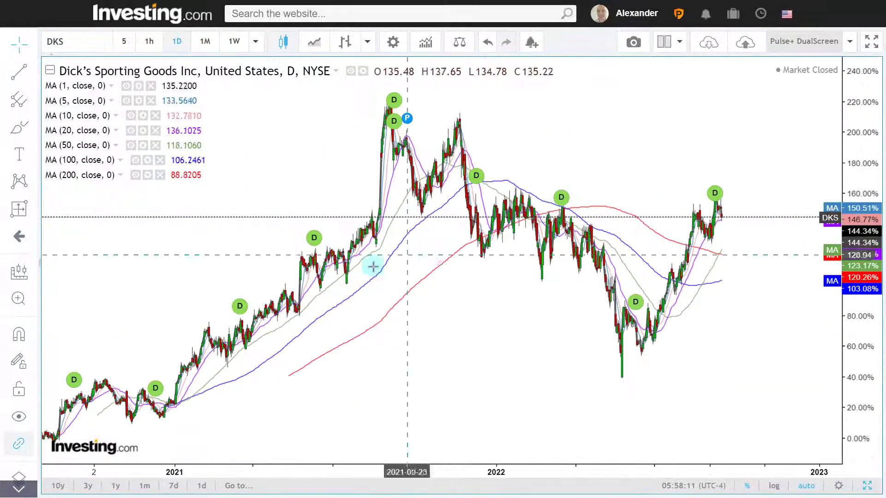
{"action": "left_click_drag", "start_coordinate": [159, 267], "coordinate": [455, 261]}
{"action": "scroll", "coordinate": [442, 267], "scroll_direction": "up", "scroll_amount": 1}
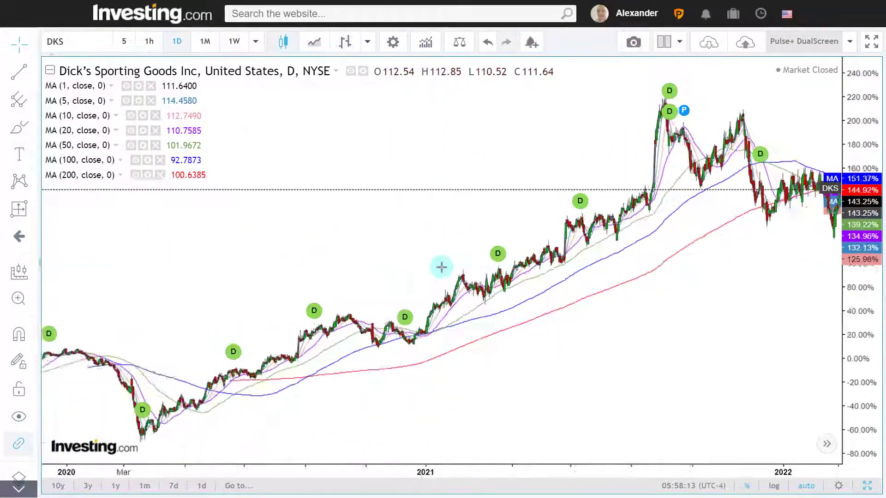
{"action": "scroll", "coordinate": [441, 267], "scroll_direction": "up", "scroll_amount": 1}
{"action": "scroll", "coordinate": [194, 260], "scroll_direction": "down", "scroll_amount": 3}
{"action": "left_click_drag", "start_coordinate": [206, 263], "coordinate": [348, 265]}
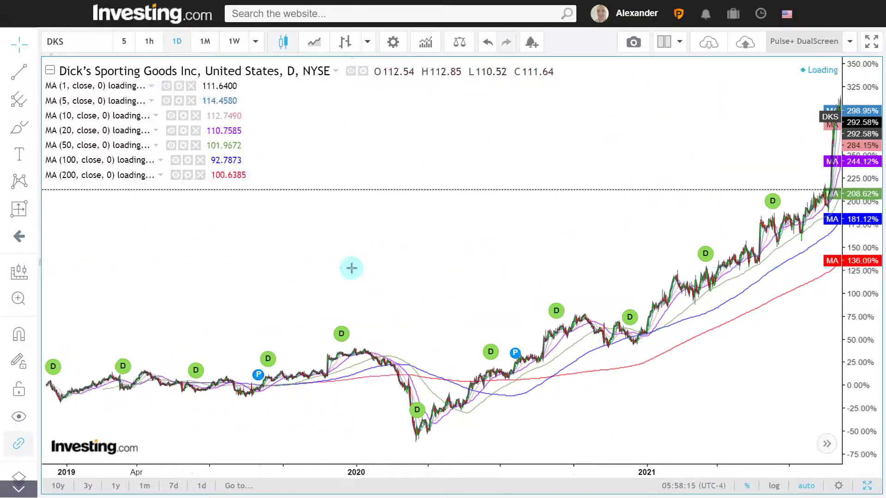
{"action": "key", "text": "ctrl+shift+h"}
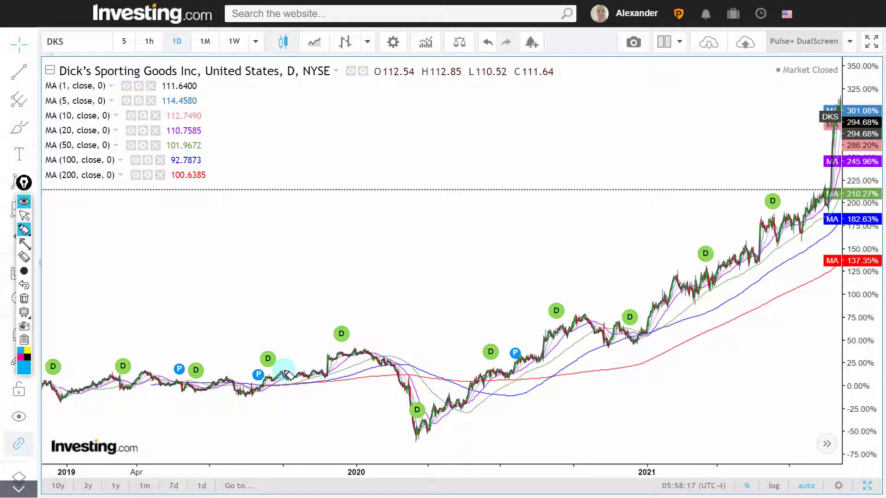
{"action": "mouse_move", "coordinate": [288, 346]}
{"action": "left_mouse_down"}
{"action": "mouse_move", "coordinate": [319, 364]}
{"action": "mouse_move", "coordinate": [399, 362]}
{"action": "mouse_move", "coordinate": [431, 400]}
{"action": "mouse_move", "coordinate": [526, 352]}
{"action": "left_mouse_up"}
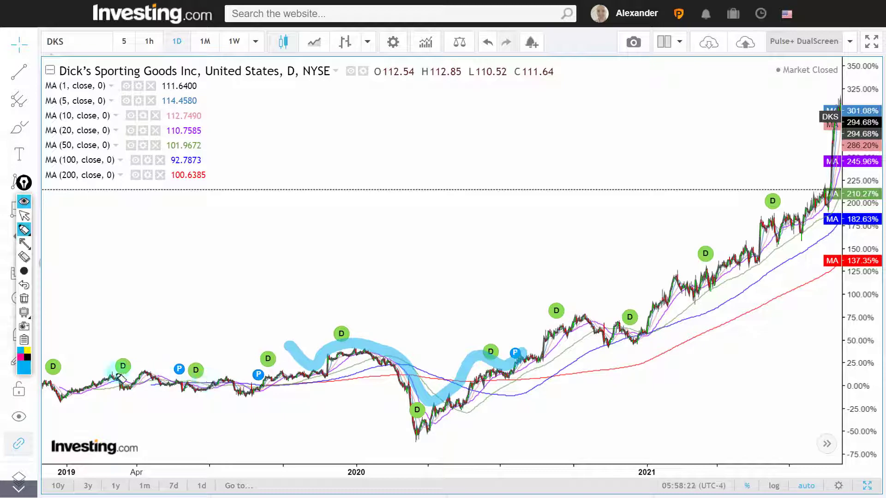
{"action": "key", "text": "ctrl+shift+Delete"}
{"action": "key", "text": "Escape"}
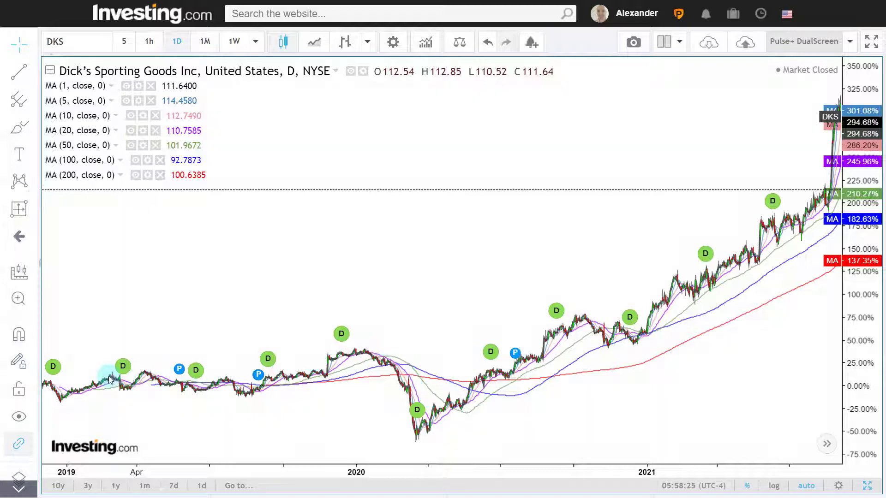
{"action": "left_click_drag", "start_coordinate": [465, 259], "coordinate": [123, 273]}
{"action": "scroll", "coordinate": [488, 252], "scroll_direction": "up", "scroll_amount": 5}
{"action": "left_click_drag", "start_coordinate": [509, 273], "coordinate": [599, 265]}
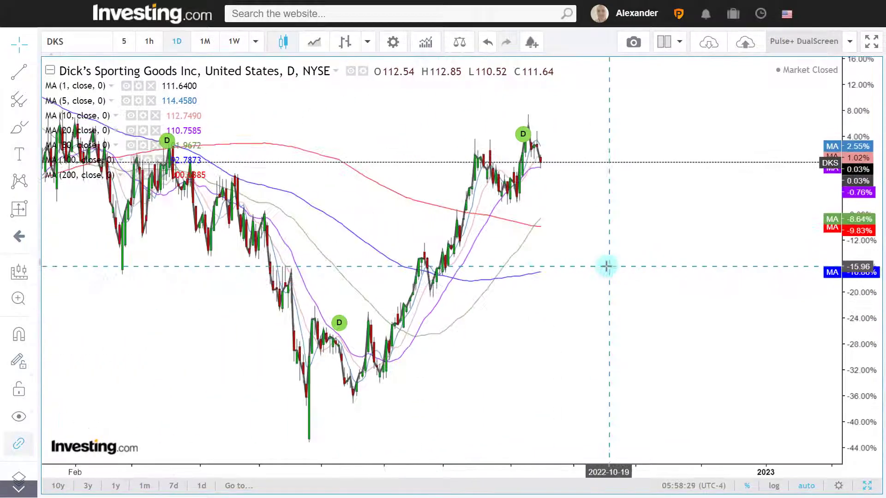
{"action": "left_click_drag", "start_coordinate": [467, 328], "coordinate": [614, 335]}
{"action": "scroll", "coordinate": [614, 335], "scroll_direction": "up", "scroll_amount": 5}
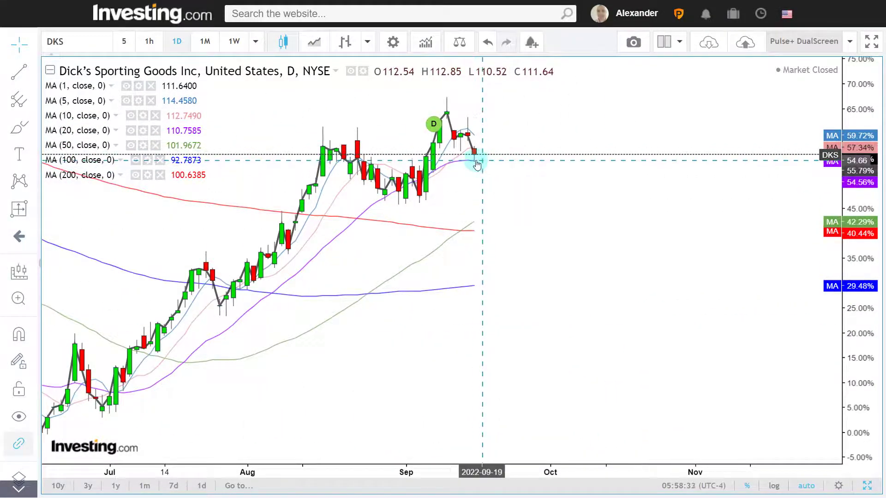
{"action": "left_click_drag", "start_coordinate": [462, 171], "coordinate": [579, 182]}
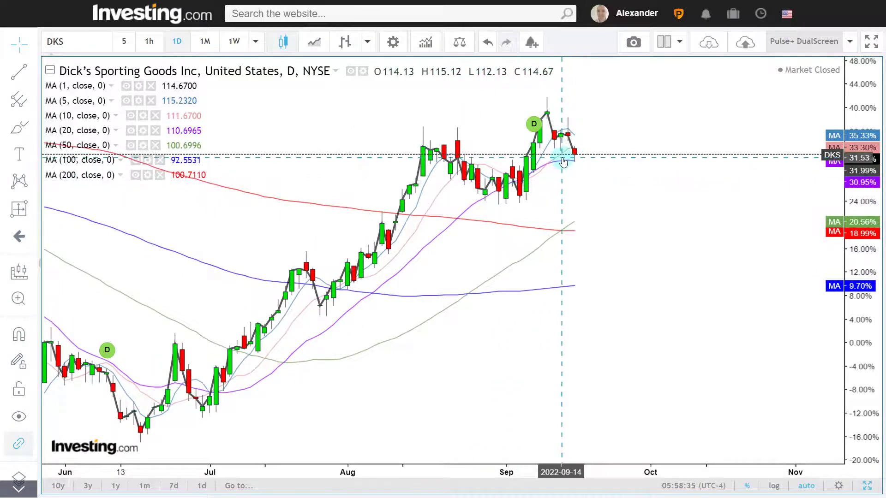
{"action": "scroll", "coordinate": [572, 178], "scroll_direction": "down", "scroll_amount": 4}
{"action": "scroll", "coordinate": [563, 174], "scroll_direction": "down", "scroll_amount": 4}
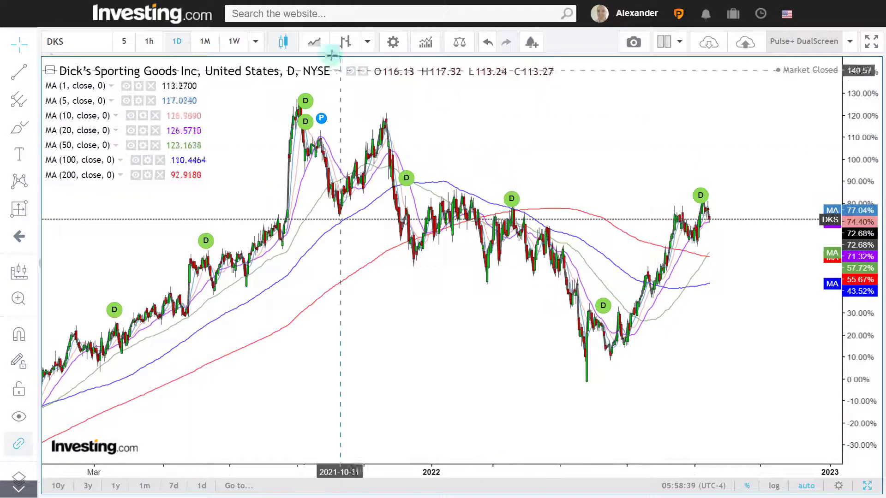
{"action": "left_click", "coordinate": [234, 41]}
Zoom the Dick's Sporting Goods weekly chart in and out to review its price history
{"action": "scroll", "coordinate": [739, 359], "scroll_direction": "up", "scroll_amount": 5}
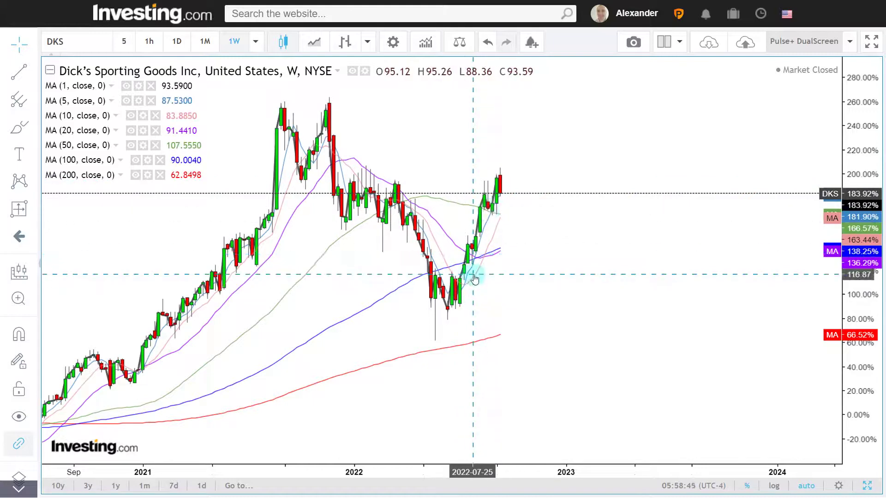
{"action": "scroll", "coordinate": [475, 279], "scroll_direction": "down", "scroll_amount": 3}
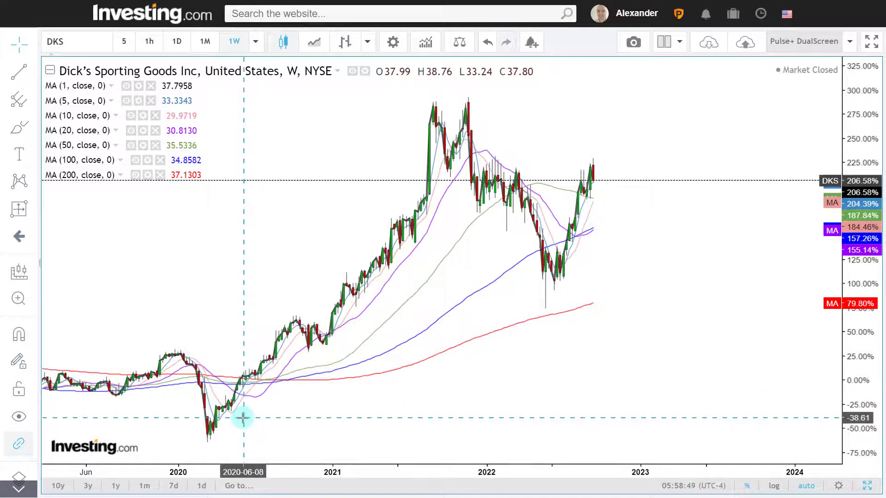
{"action": "scroll", "coordinate": [242, 413], "scroll_direction": "down", "scroll_amount": 3}
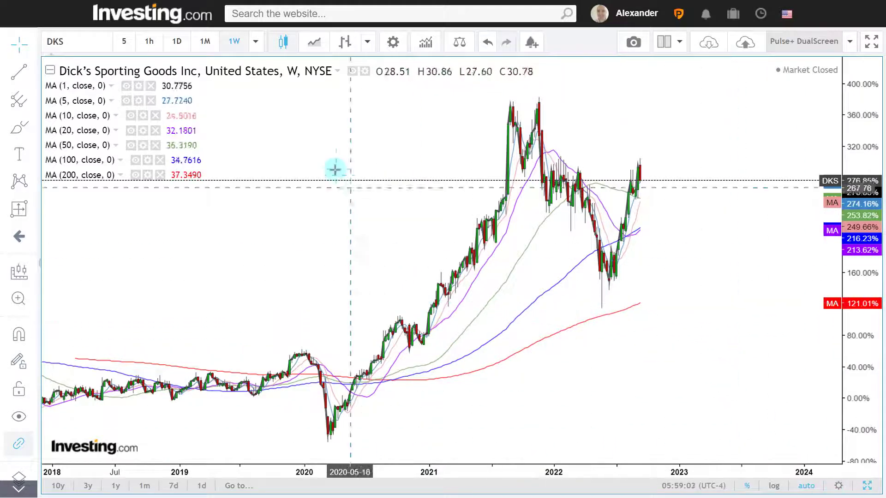
{"action": "scroll", "coordinate": [399, 265], "scroll_direction": "up", "scroll_amount": 5}
{"action": "scroll", "coordinate": [409, 279], "scroll_direction": "down", "scroll_amount": 2}
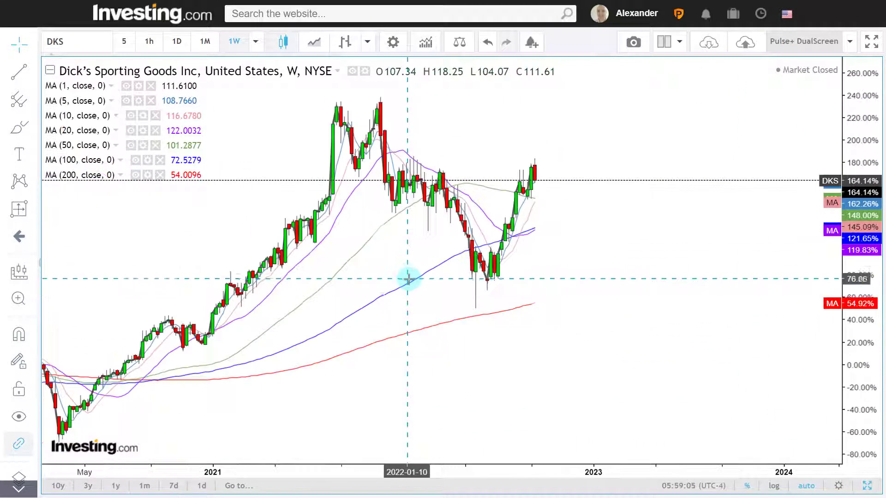
{"action": "scroll", "coordinate": [408, 279], "scroll_direction": "down", "scroll_amount": 3}
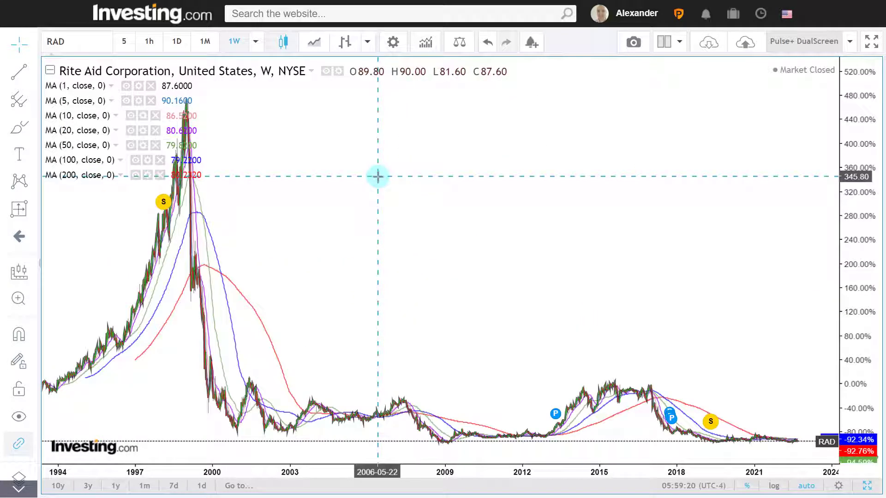
Try anchoring a Time Cycles drawing at Rite Aid's 2002 low, then cancel it
{"action": "scroll", "coordinate": [378, 176], "scroll_direction": "down", "scroll_amount": 3}
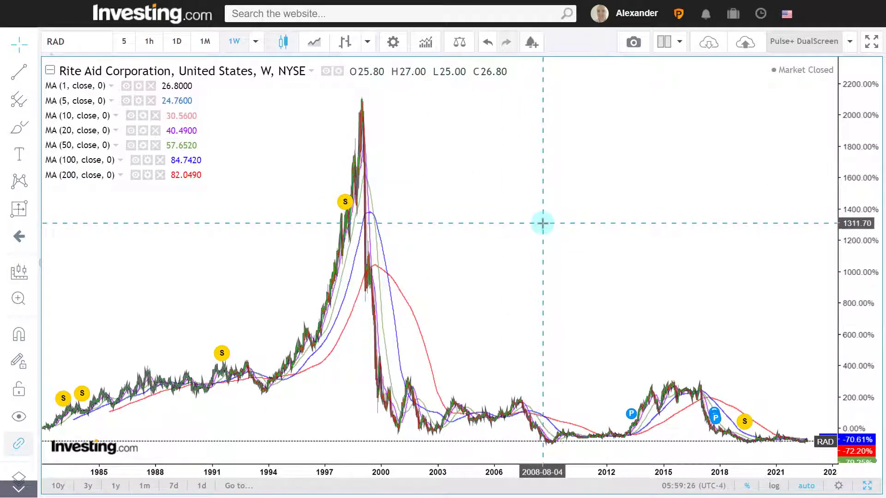
{"action": "scroll", "coordinate": [542, 223], "scroll_direction": "up", "scroll_amount": 1}
{"action": "scroll", "coordinate": [543, 223], "scroll_direction": "up", "scroll_amount": 1}
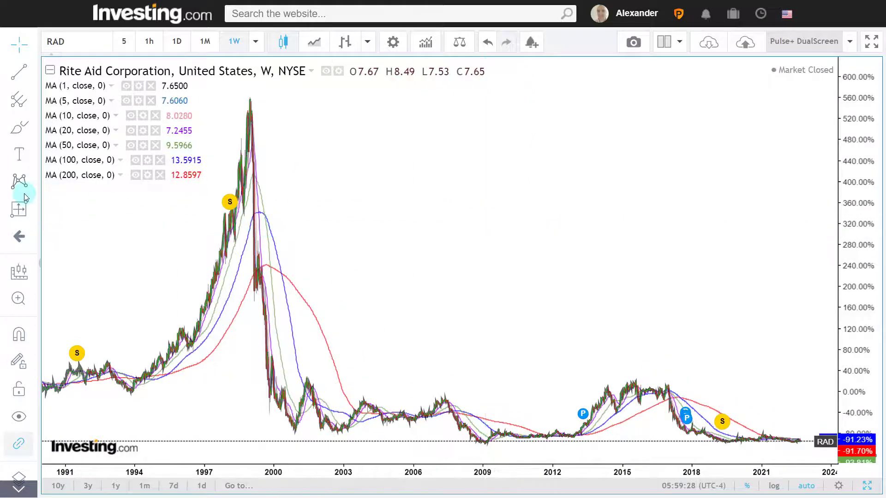
{"action": "left_click", "coordinate": [36, 181]}
{"action": "left_click", "coordinate": [132, 449]}
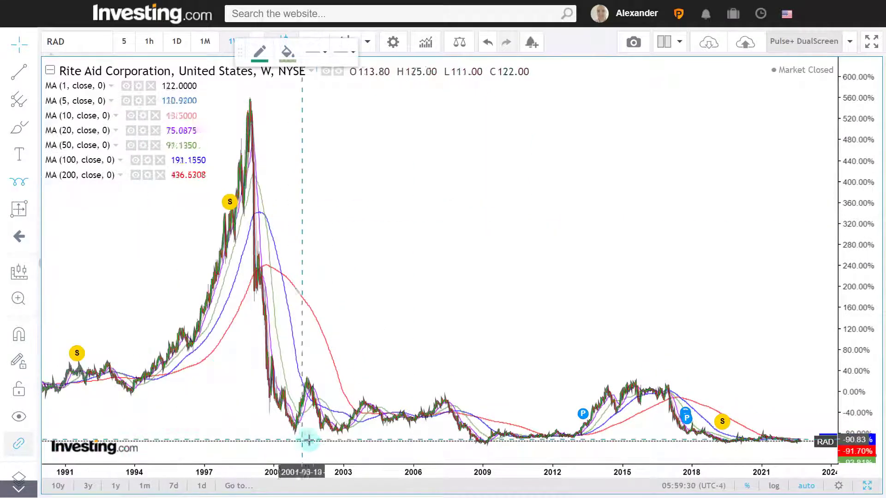
{"action": "left_click", "coordinate": [340, 434]}
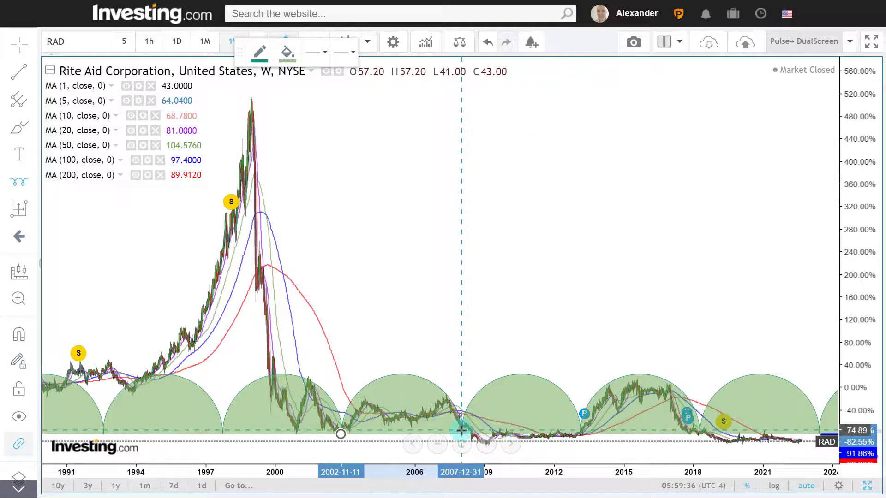
{"action": "key", "text": "Escape"}
Draw a temporary yellow screen arrow at the 2019 low, then clear it
{"action": "scroll", "coordinate": [494, 361], "scroll_direction": "up", "scroll_amount": 3}
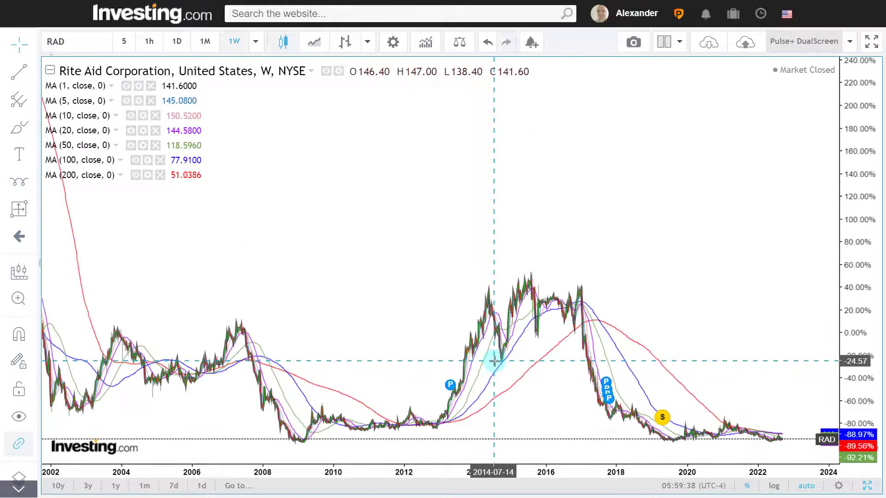
{"action": "key", "text": "ctrl+shift+h"}
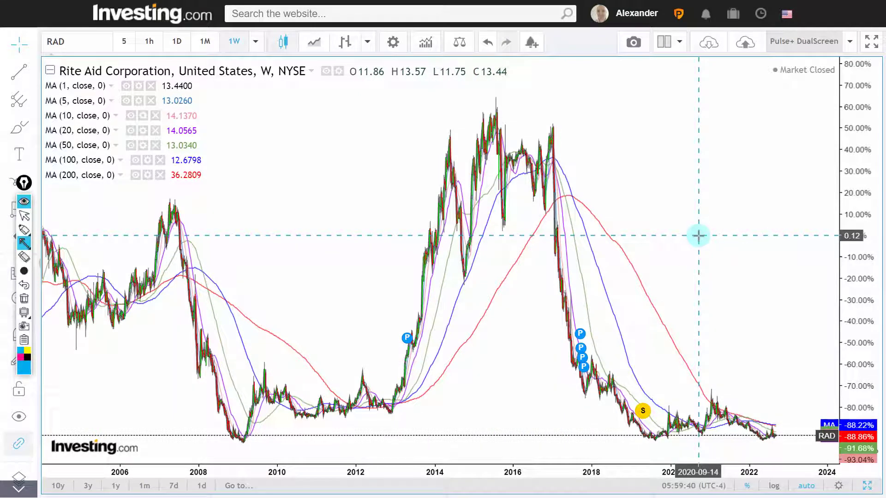
{"action": "key", "text": "y"}
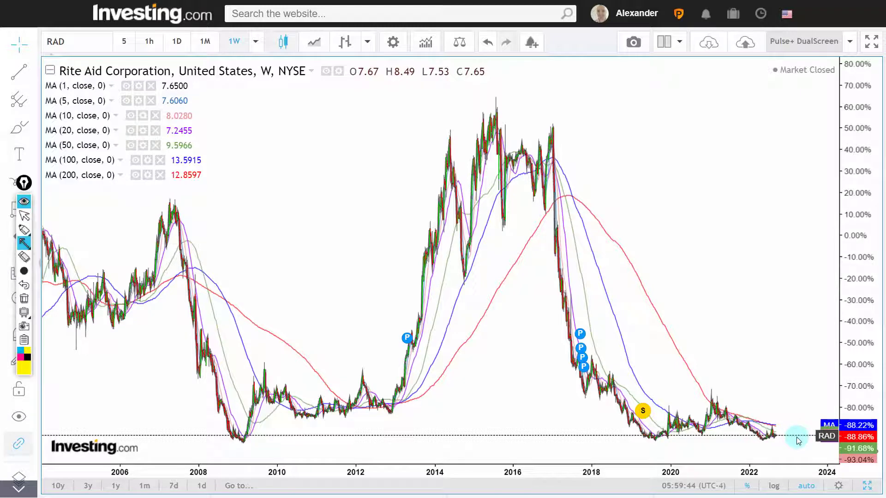
{"action": "mouse_move", "coordinate": [798, 440]}
{"action": "left_mouse_down"}
{"action": "mouse_move", "coordinate": [232, 437]}
{"action": "mouse_move", "coordinate": [258, 447]}
{"action": "left_mouse_up"}
{"action": "key", "text": "Escape"}
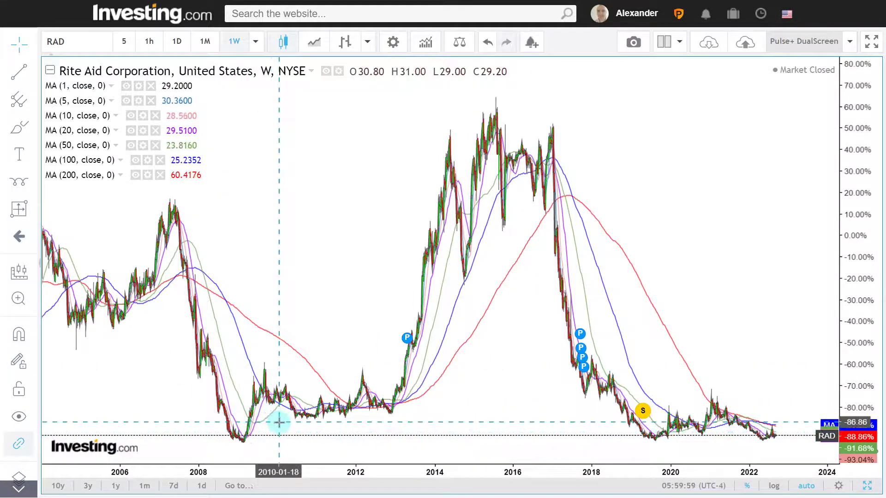
Arrow the late-2019 low across the 2020–2022 sideways range, clear it, then show daily candles
{"action": "scroll", "coordinate": [356, 406], "scroll_direction": "down", "scroll_amount": 2}
{"action": "scroll", "coordinate": [355, 406], "scroll_direction": "right", "scroll_amount": 5}
{"action": "scroll", "coordinate": [369, 379], "scroll_direction": "up", "scroll_amount": 5}
{"action": "left_click_drag", "start_coordinate": [380, 349], "coordinate": [433, 322]}
{"action": "key", "text": "ctrl+alt+g"}
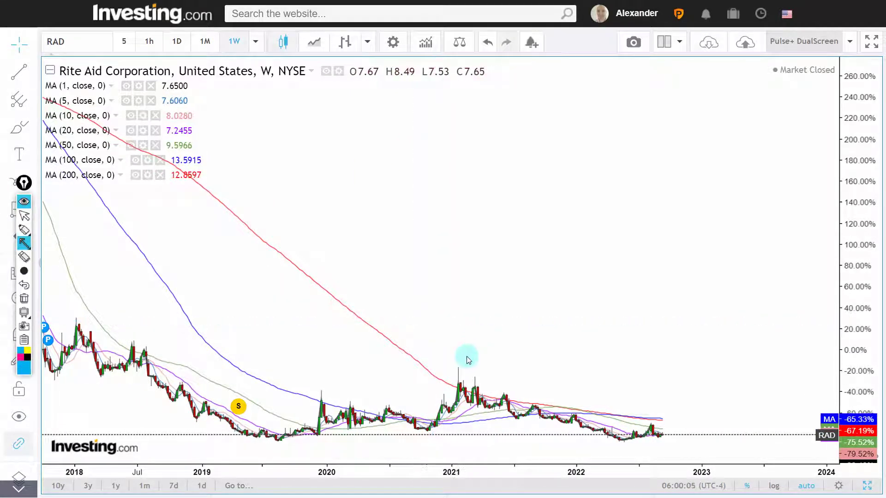
{"action": "left_click_drag", "start_coordinate": [459, 444], "coordinate": [319, 441]}
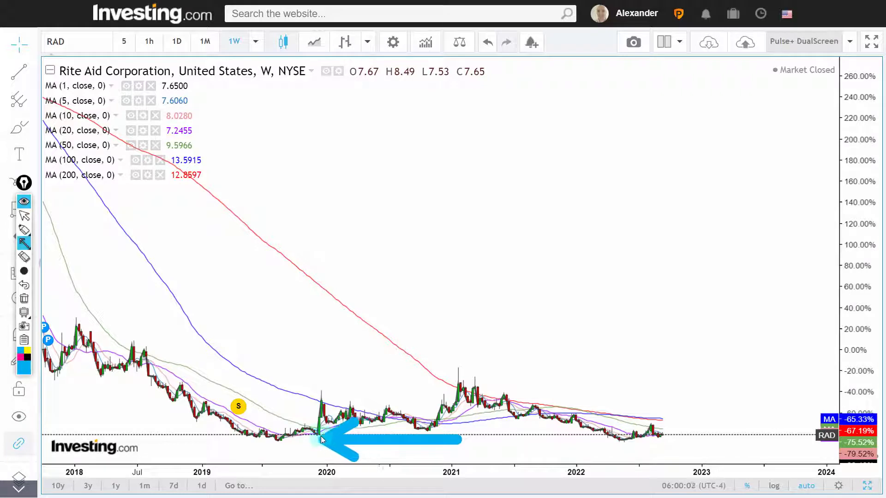
{"action": "left_click_drag", "start_coordinate": [402, 448], "coordinate": [600, 439]}
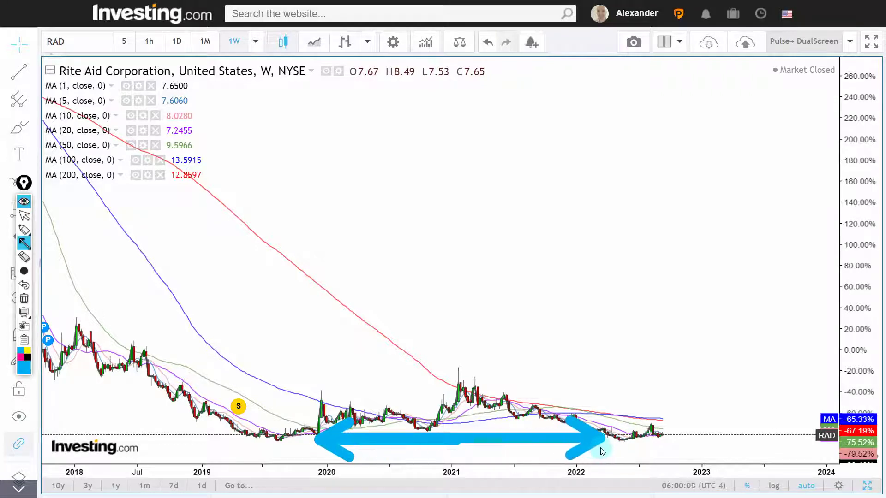
{"action": "key", "text": "Escape"}
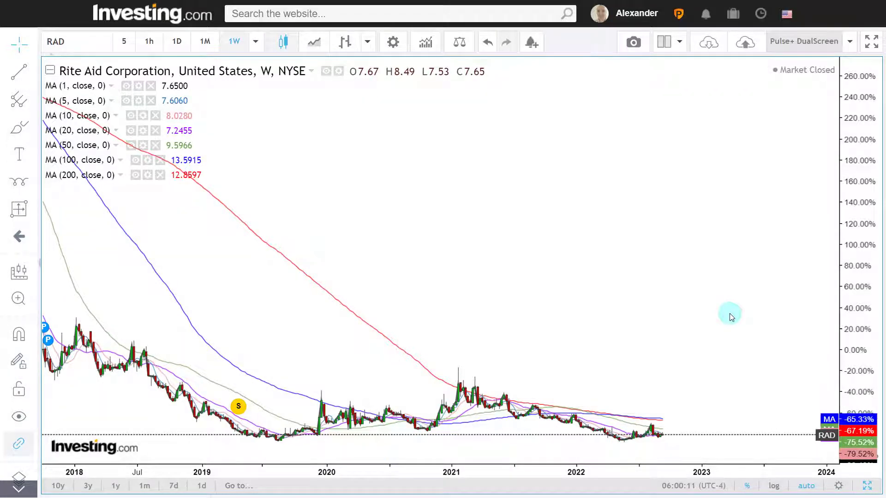
{"action": "left_click", "coordinate": [177, 42]}
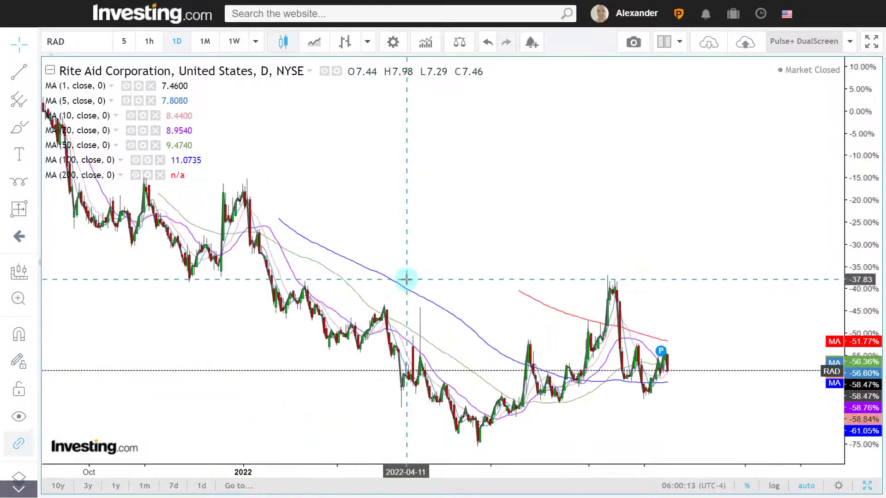
Return the Rite Aid chart to weekly candles and switch back to the Excel Watchlist.xlsx
{"action": "scroll", "coordinate": [406, 279], "scroll_direction": "down", "scroll_amount": 3}
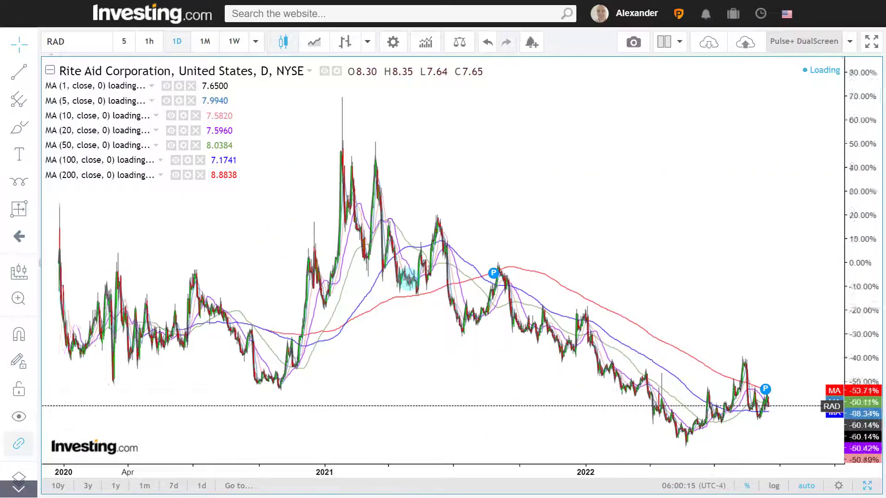
{"action": "scroll", "coordinate": [394, 290], "scroll_direction": "up", "scroll_amount": 5}
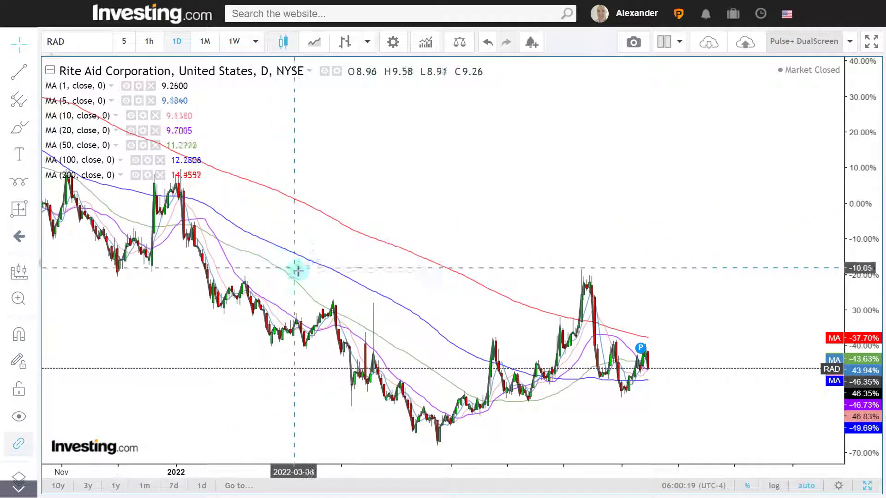
{"action": "scroll", "coordinate": [477, 350], "scroll_direction": "up", "scroll_amount": 3}
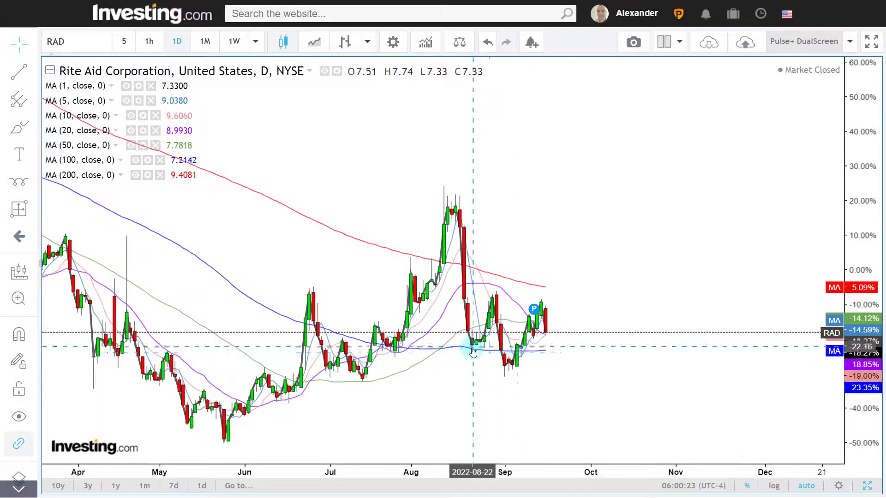
{"action": "scroll", "coordinate": [539, 354], "scroll_direction": "down", "scroll_amount": 6}
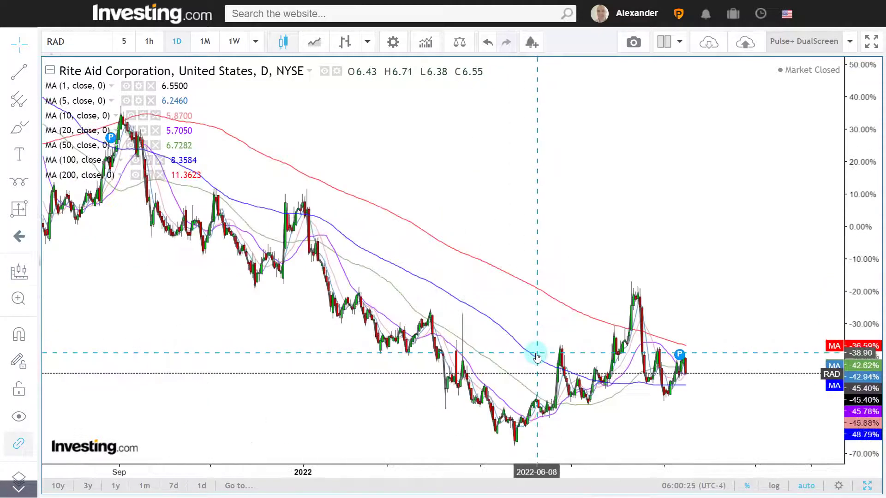
{"action": "left_click", "coordinate": [236, 48]}
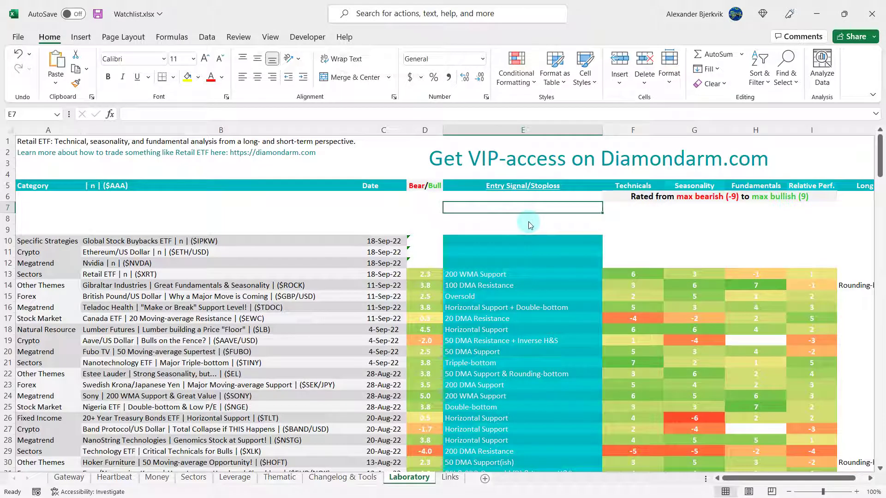
{"action": "key", "text": "alt+q"}
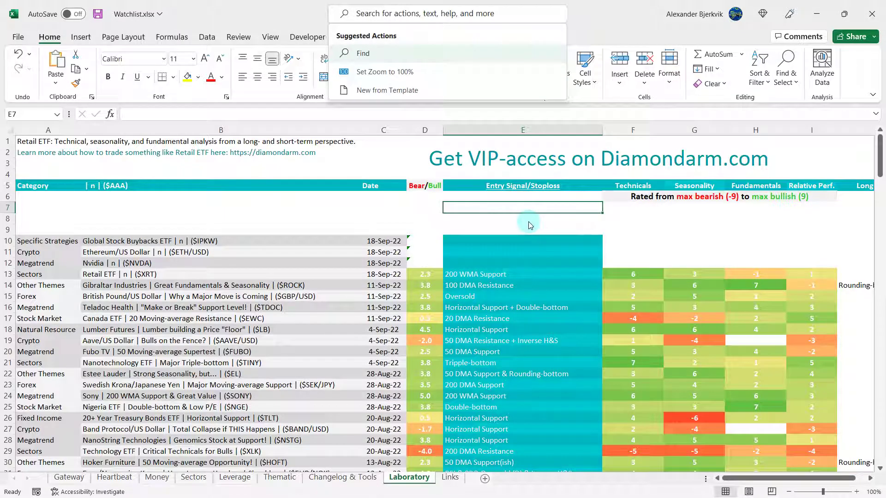
{"action": "key", "text": "Escape"}
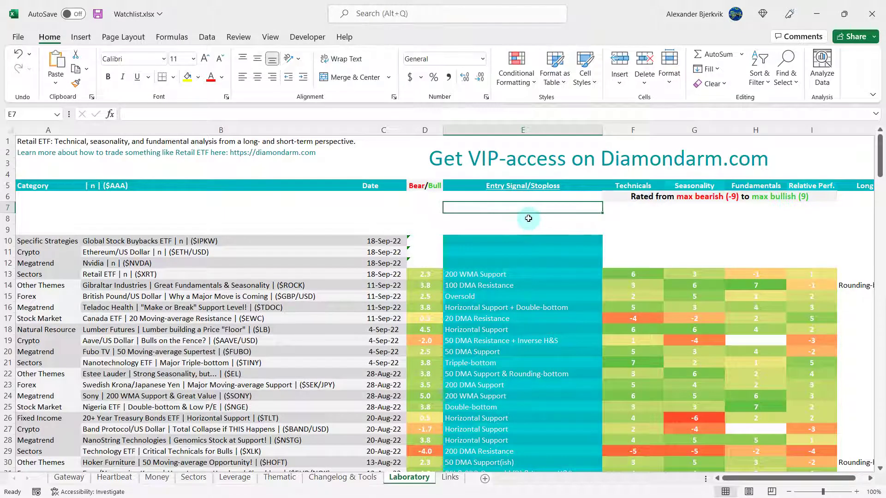
{"action": "left_click", "coordinate": [521, 218]}
{"action": "left_click", "coordinate": [519, 207]}
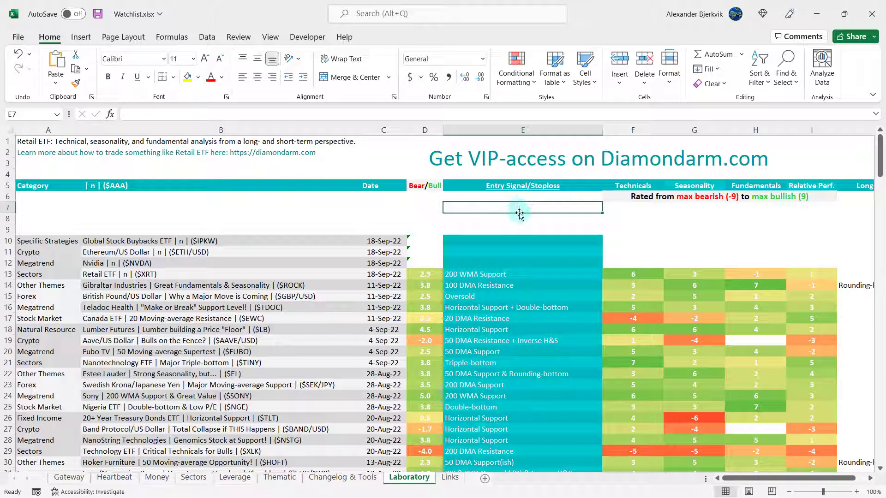
{"action": "left_click", "coordinate": [520, 219]}
{"action": "left_click", "coordinate": [519, 198]}
{"action": "left_click", "coordinate": [516, 208]}
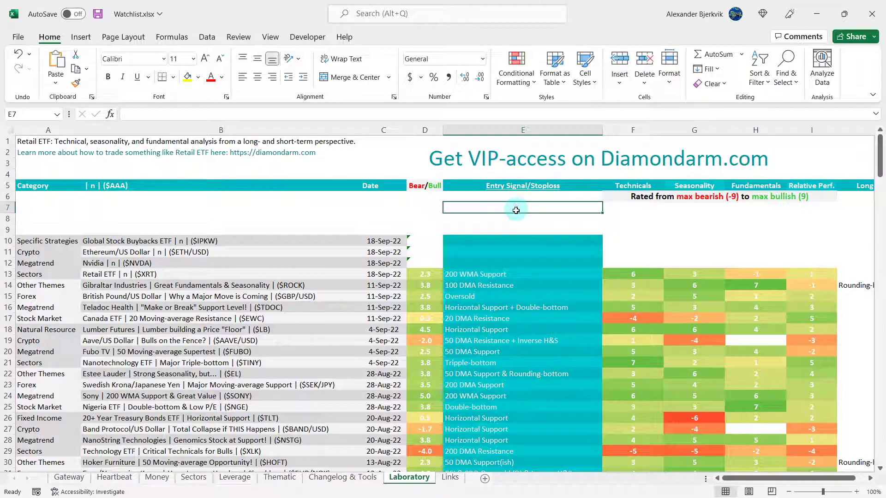